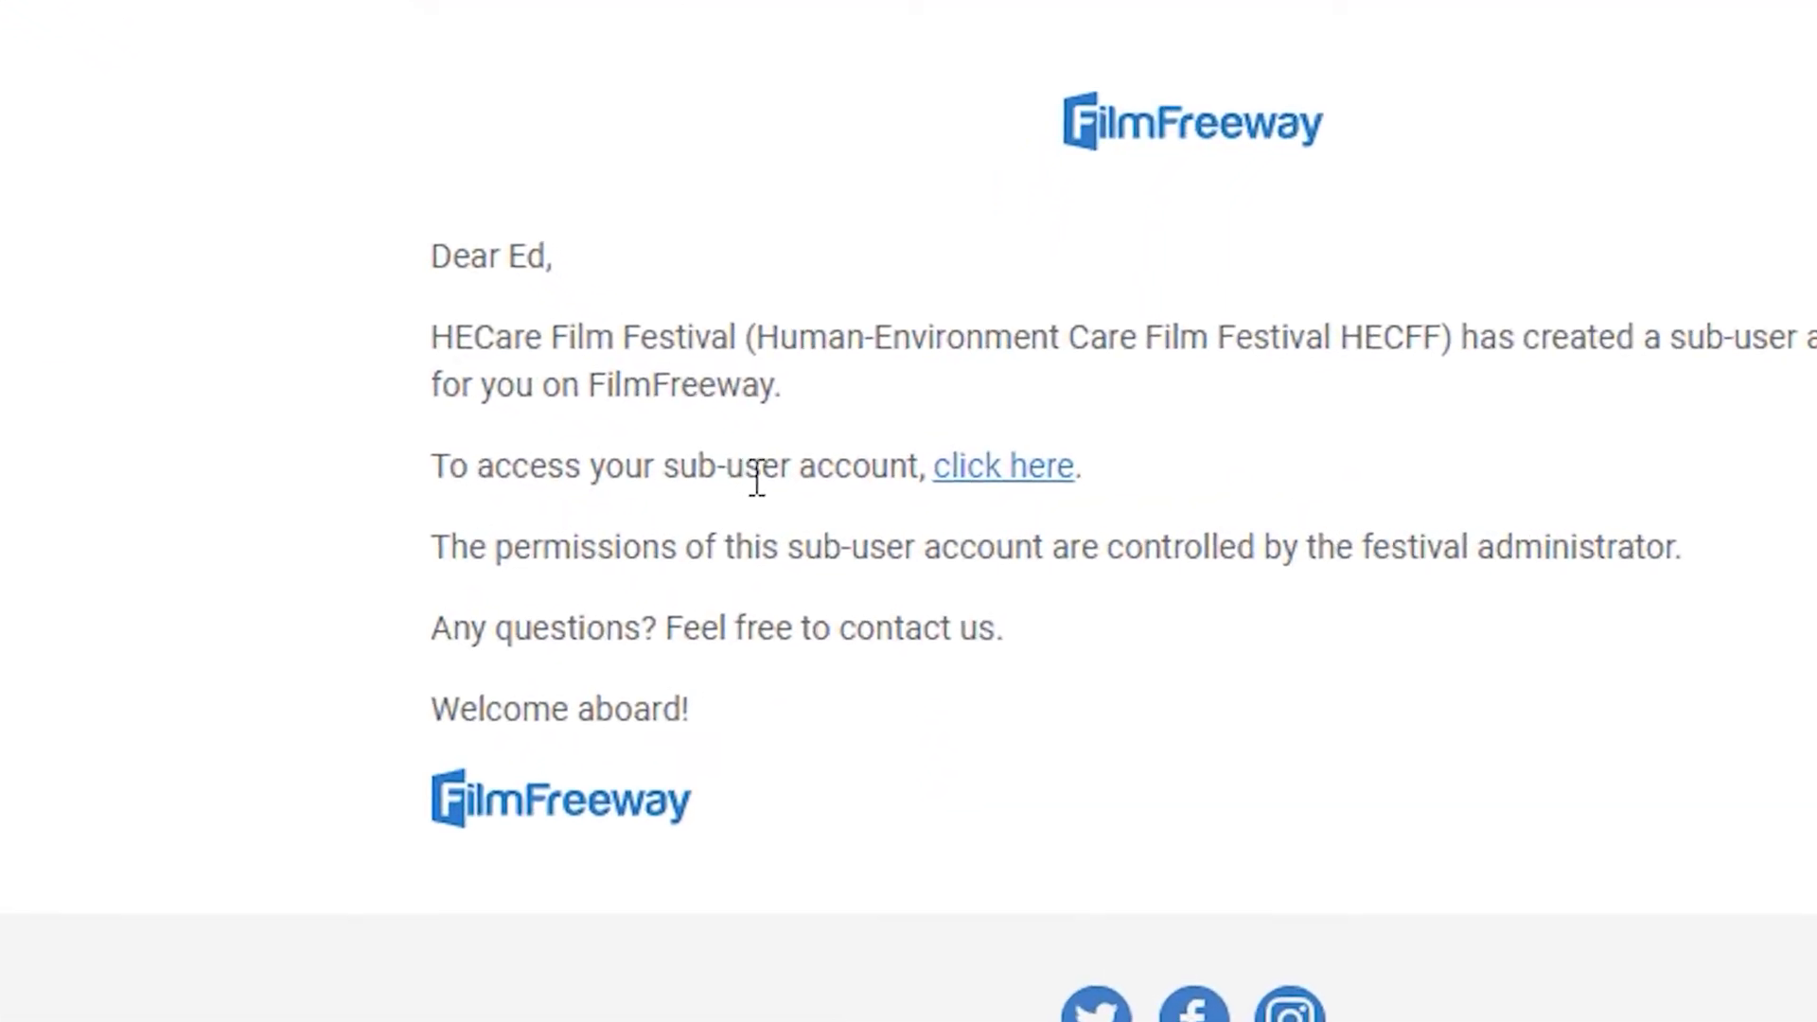
- Follow the invitation email's sub-user account link to the FilmFreeway Log In page
click(1060, 473)
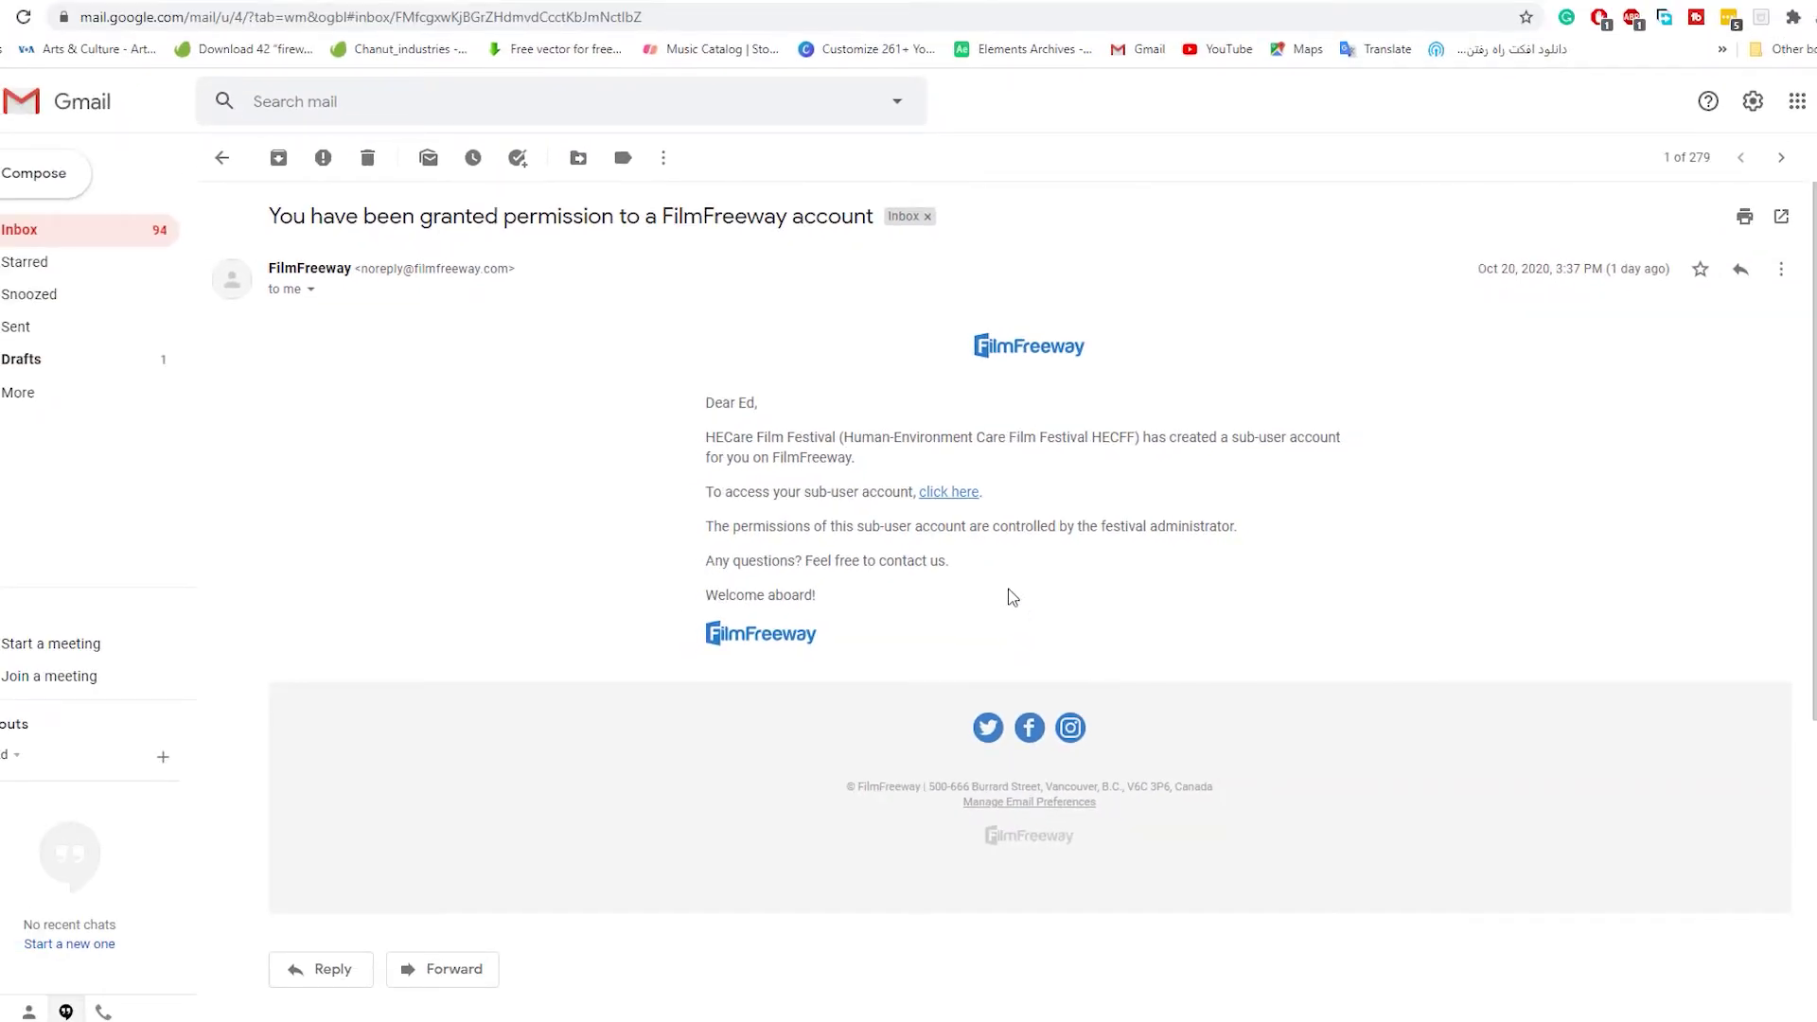
click(959, 501)
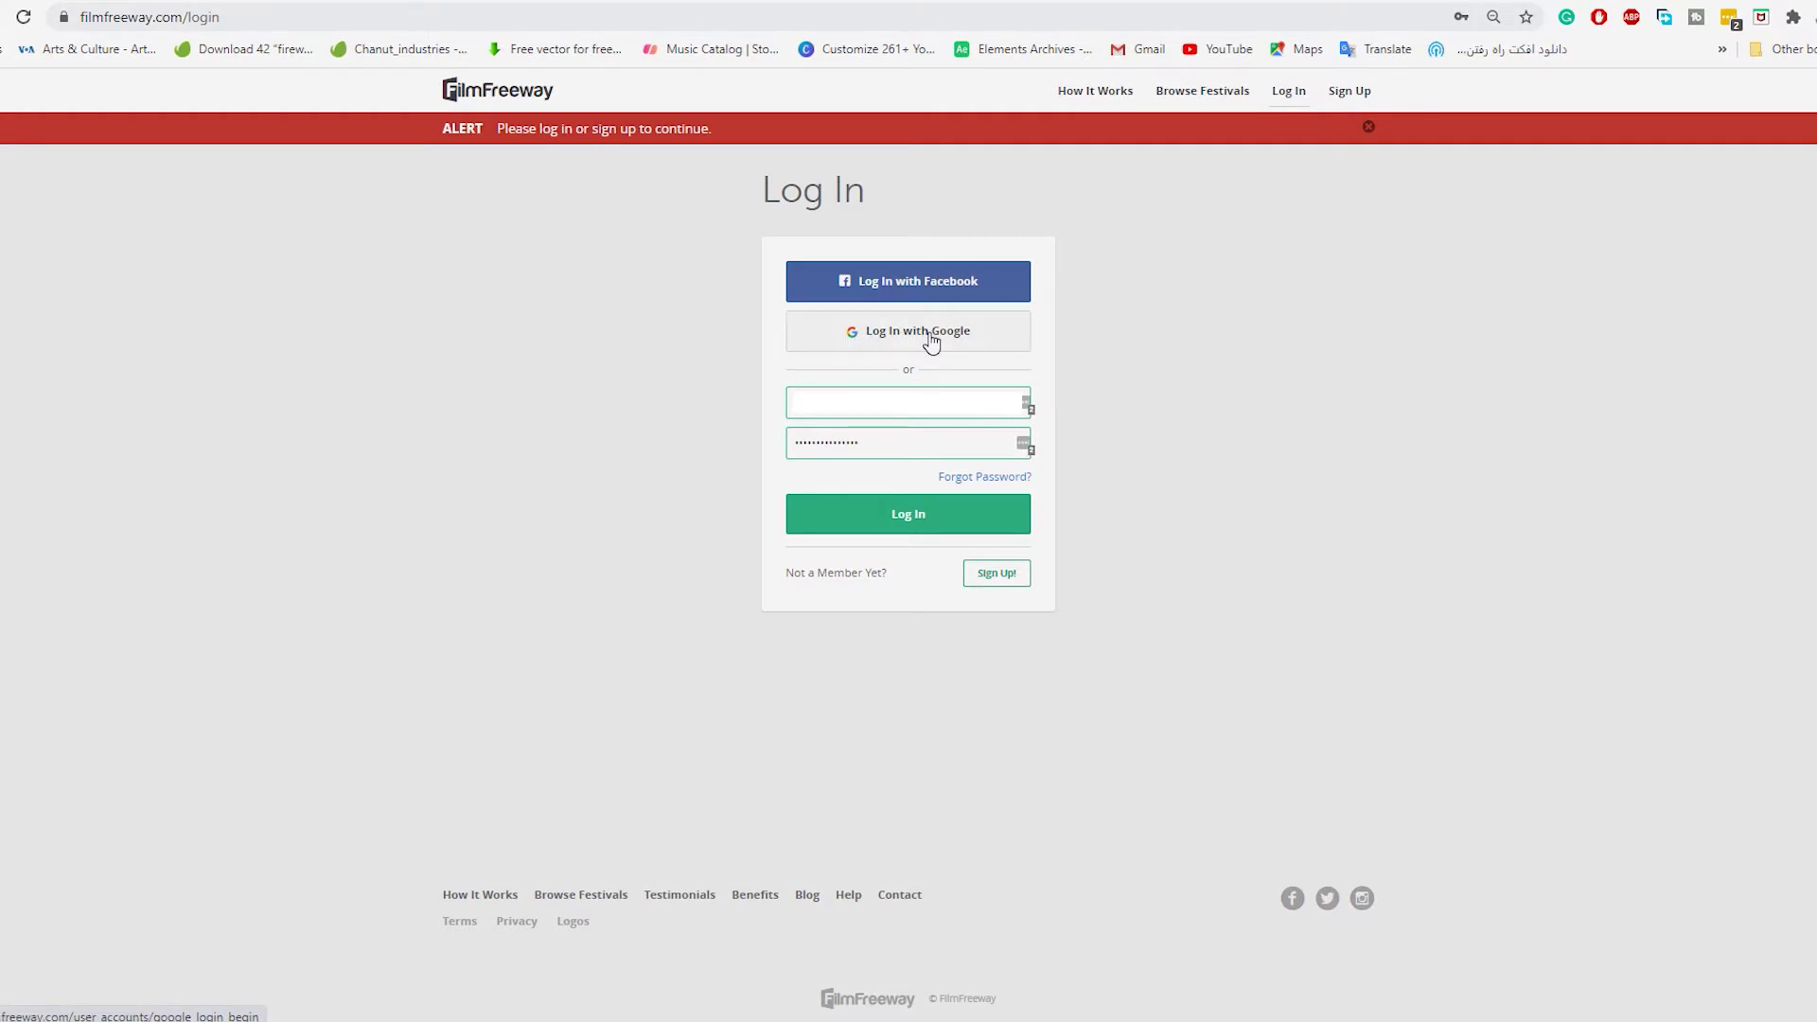
- Log in to FilmFreeway with the jury member's Google account
click(931, 340)
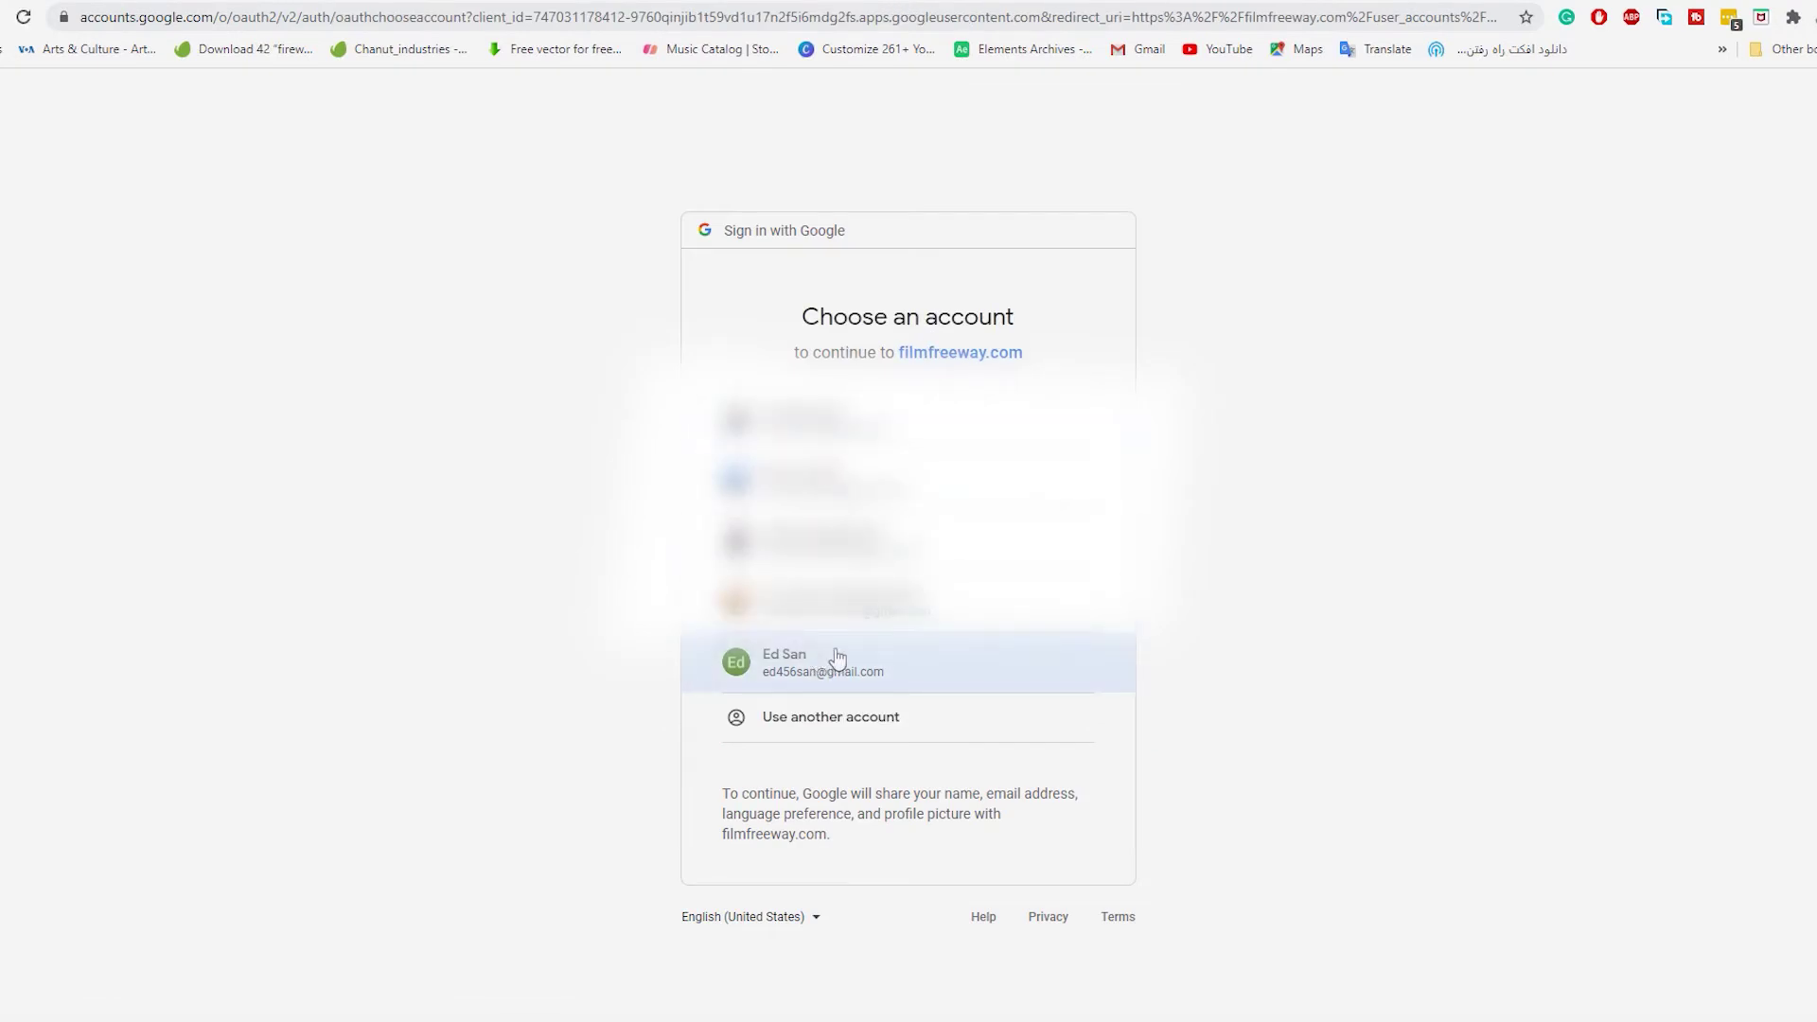
click(837, 659)
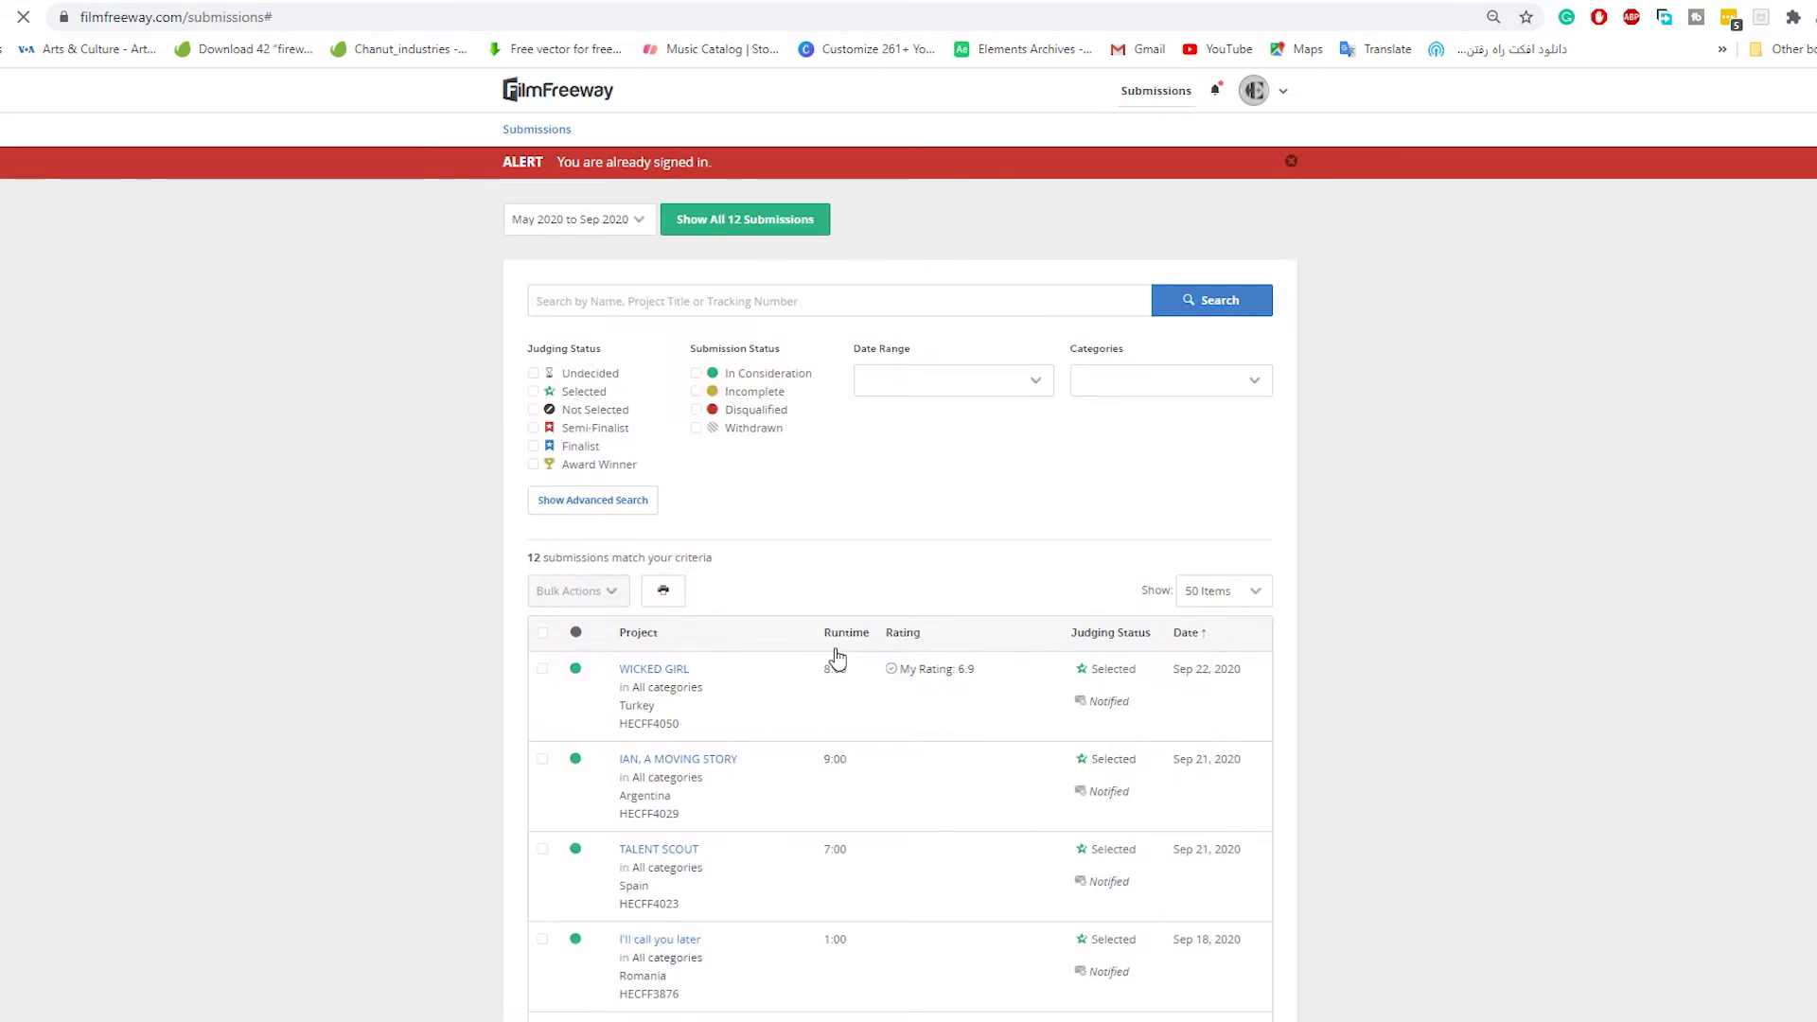
click(107, 1)
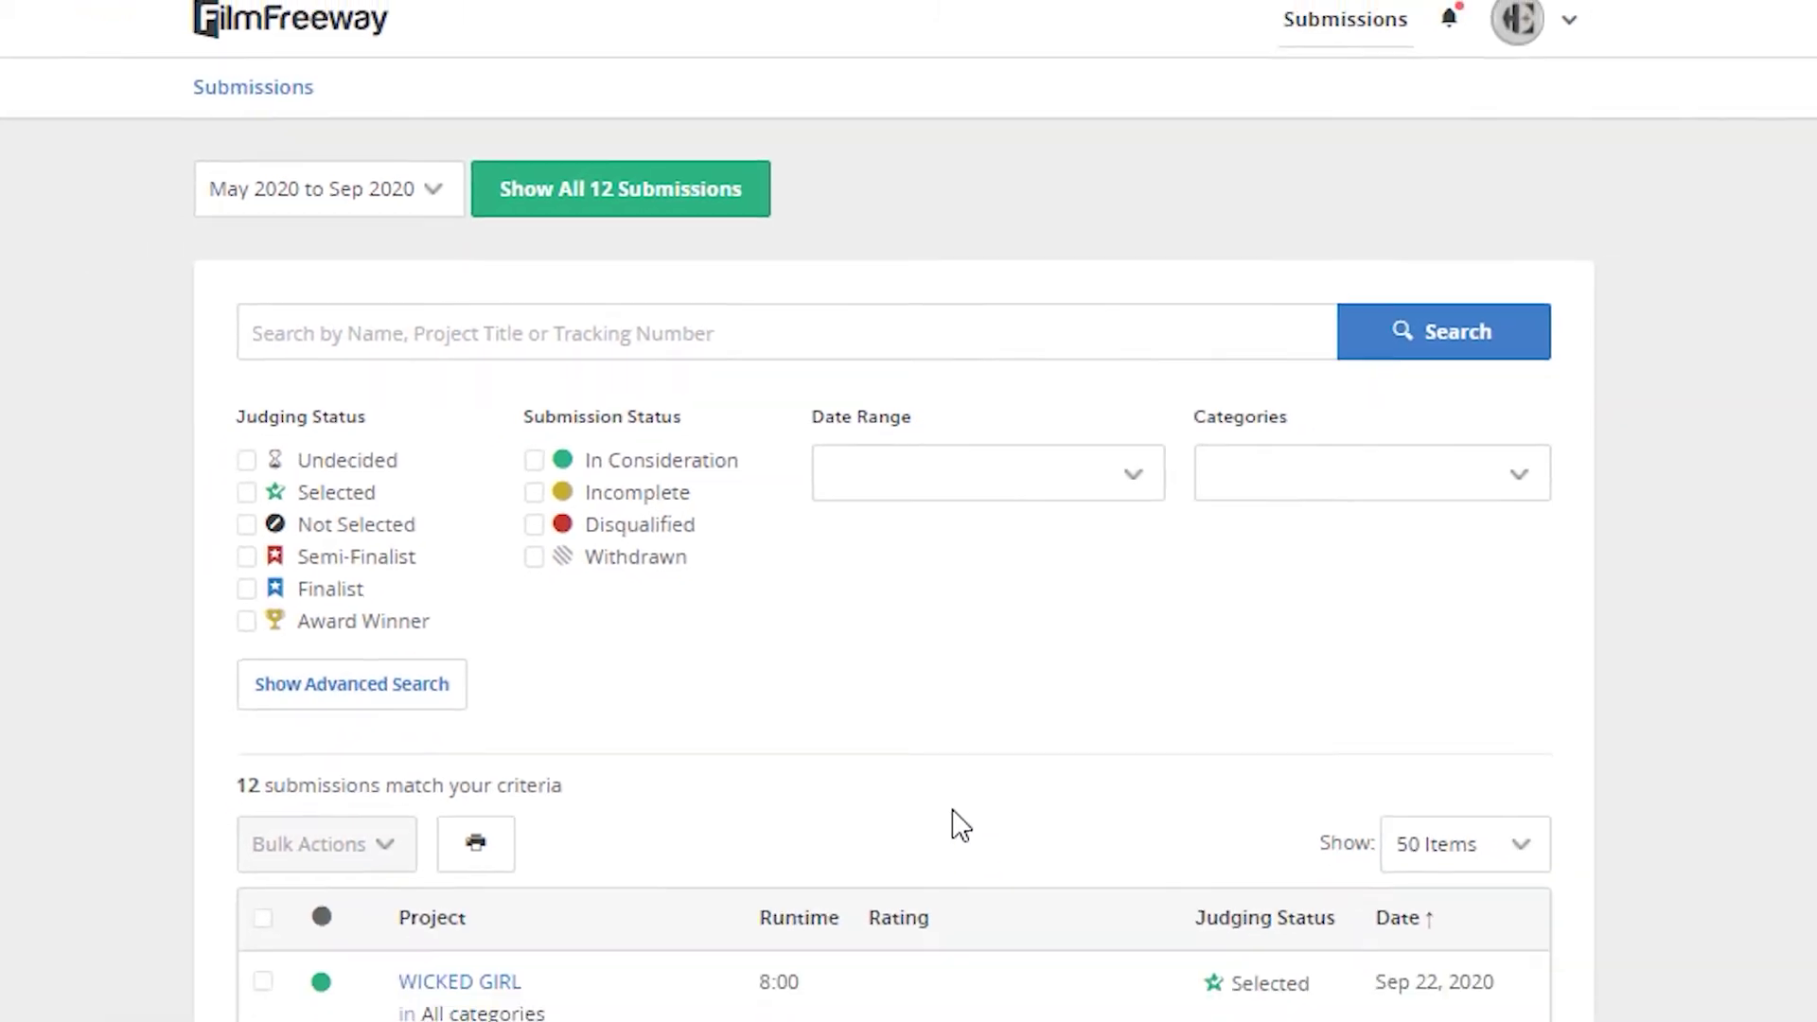
scroll(932, 544, down, 10)
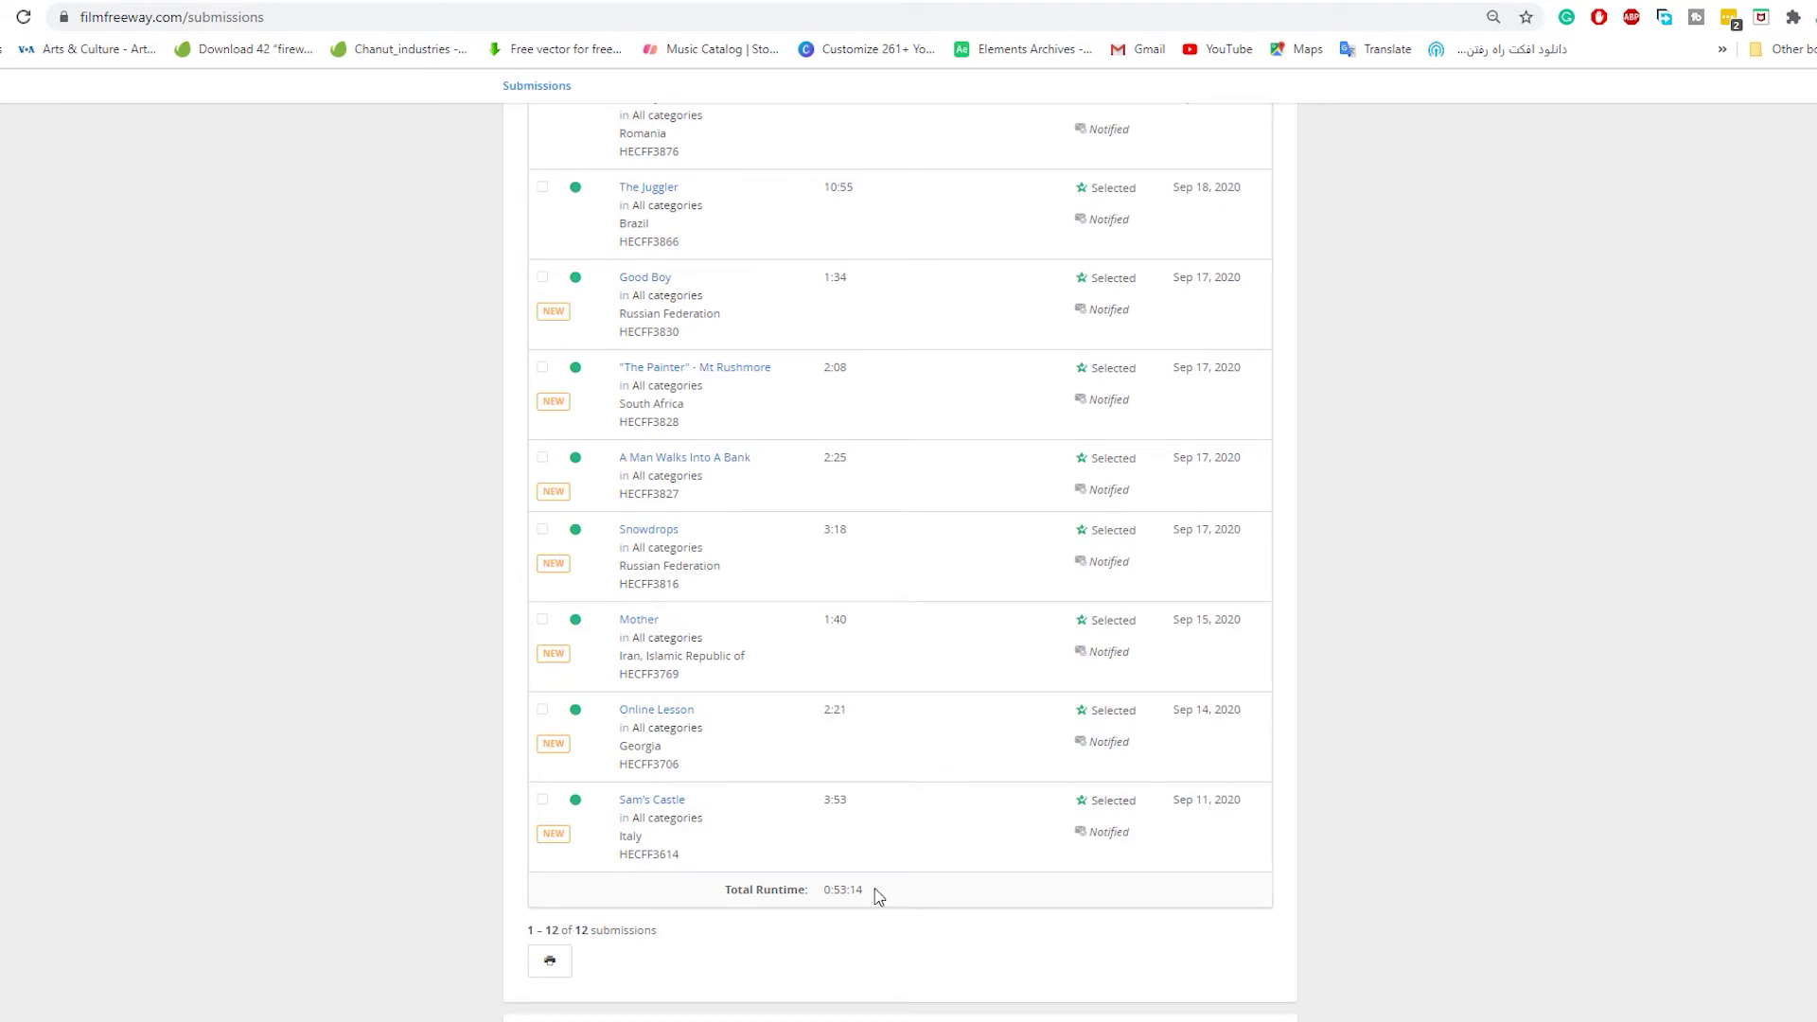
drag(874, 889, 817, 902)
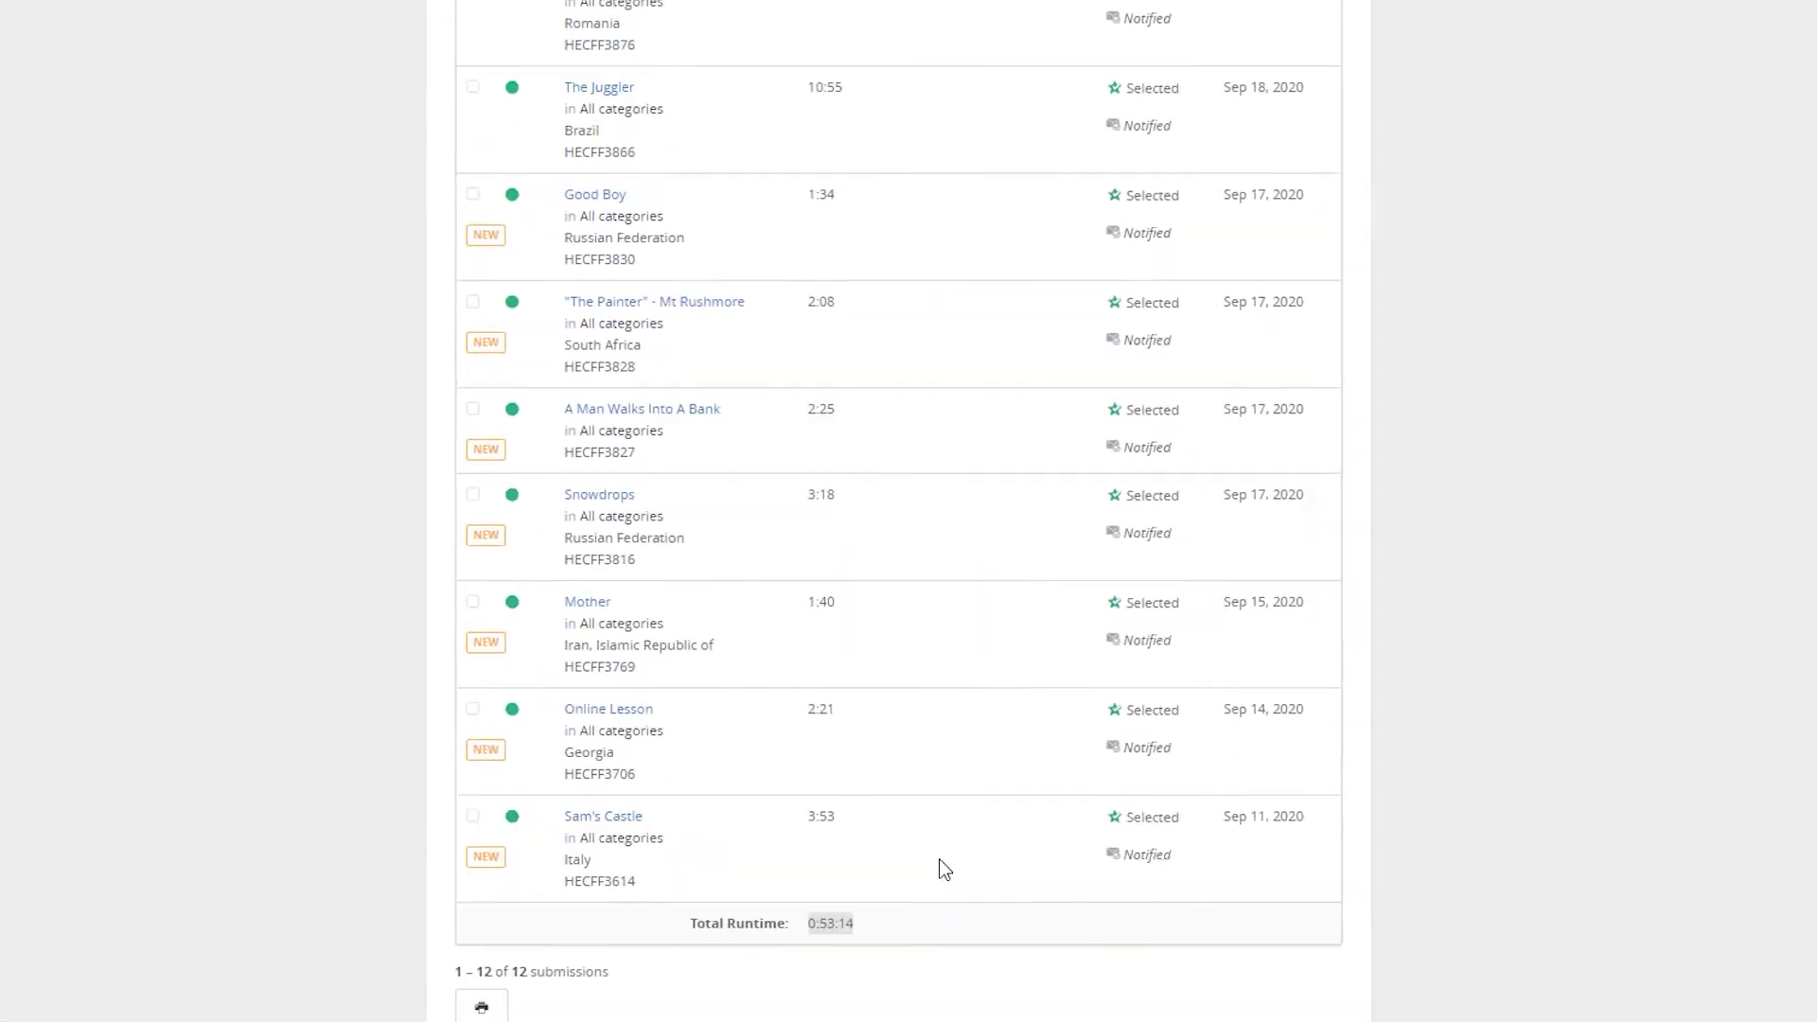
scroll(941, 862, up, 5)
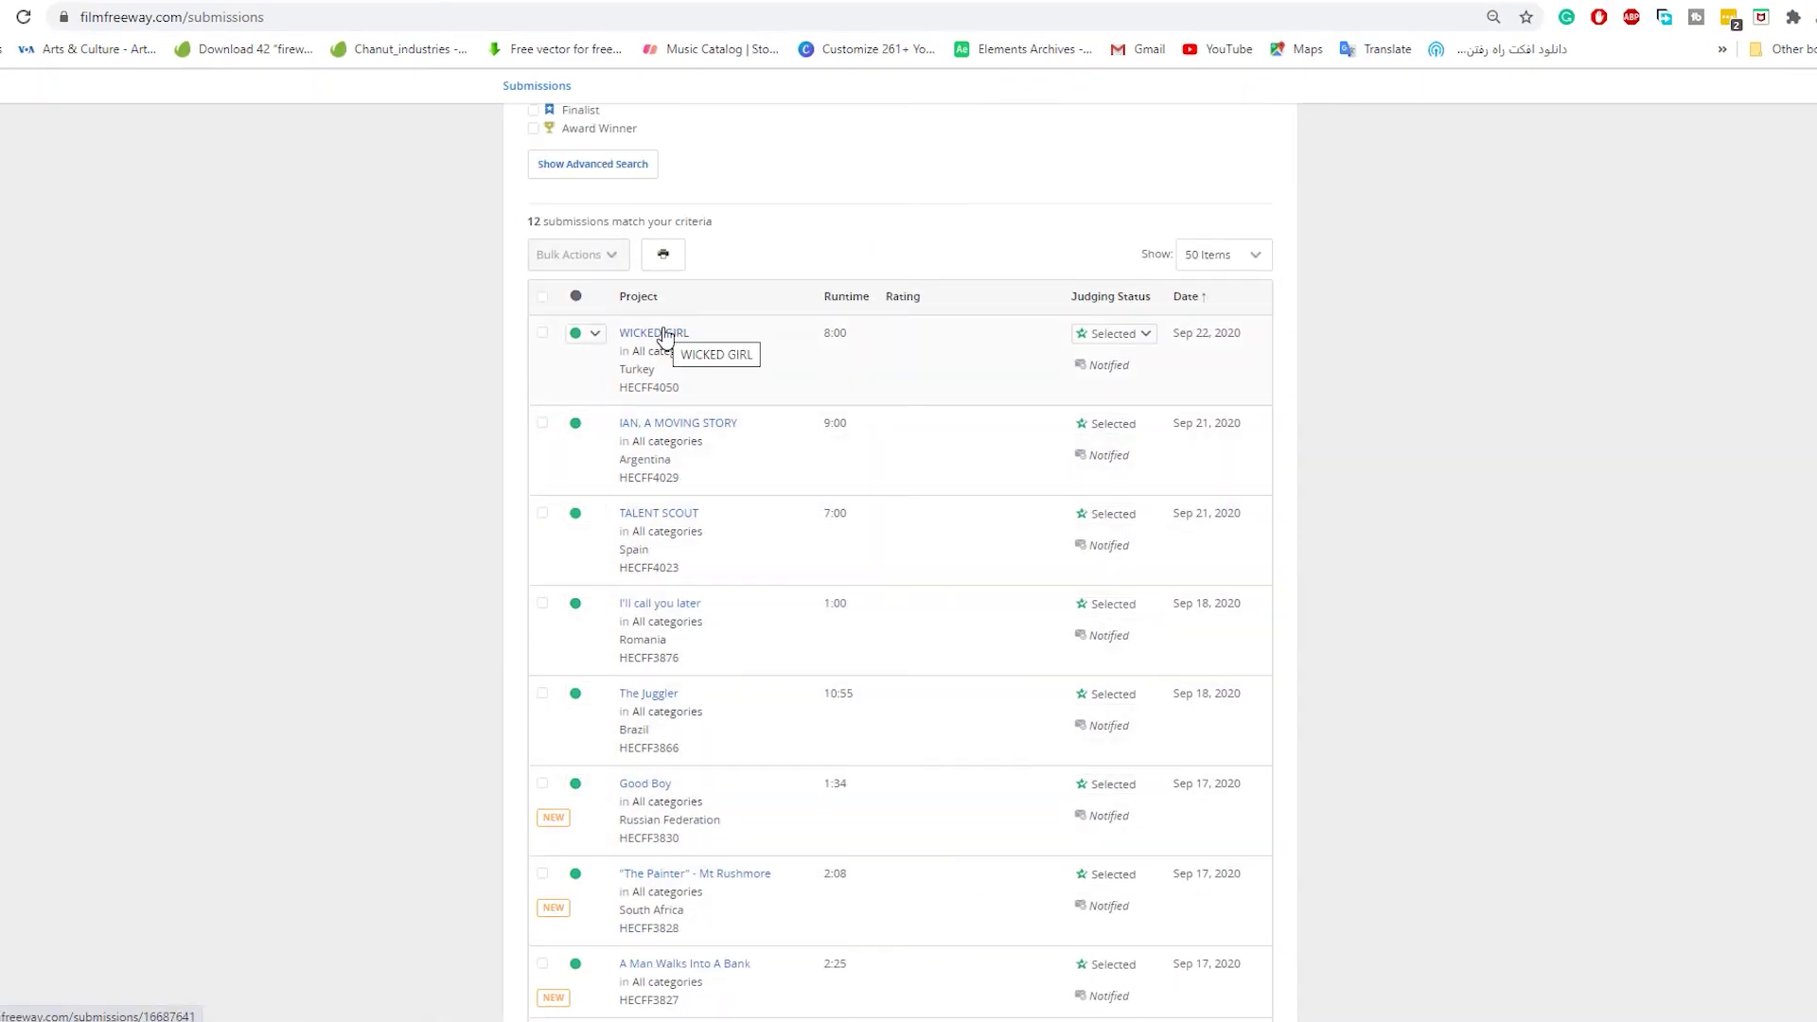
- Open WICKED GIRL and unlock its Vimeo screener by pasting the copied password
click(663, 333)
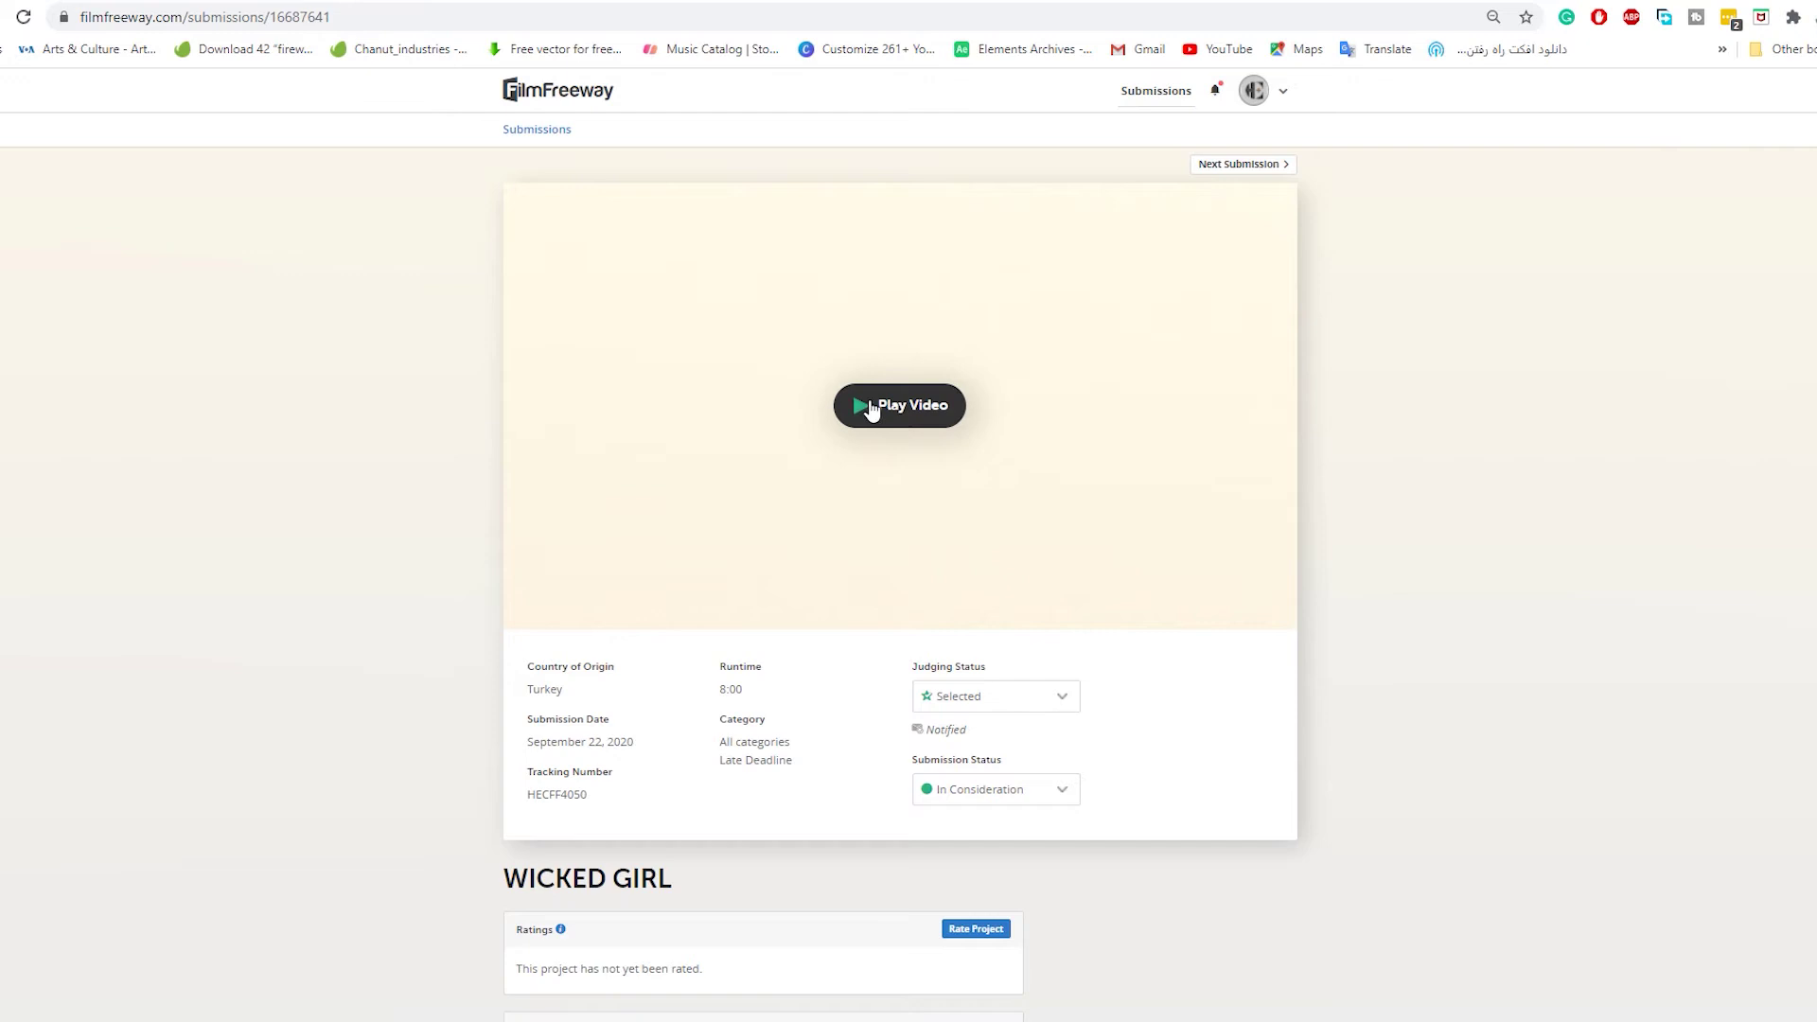
click(898, 413)
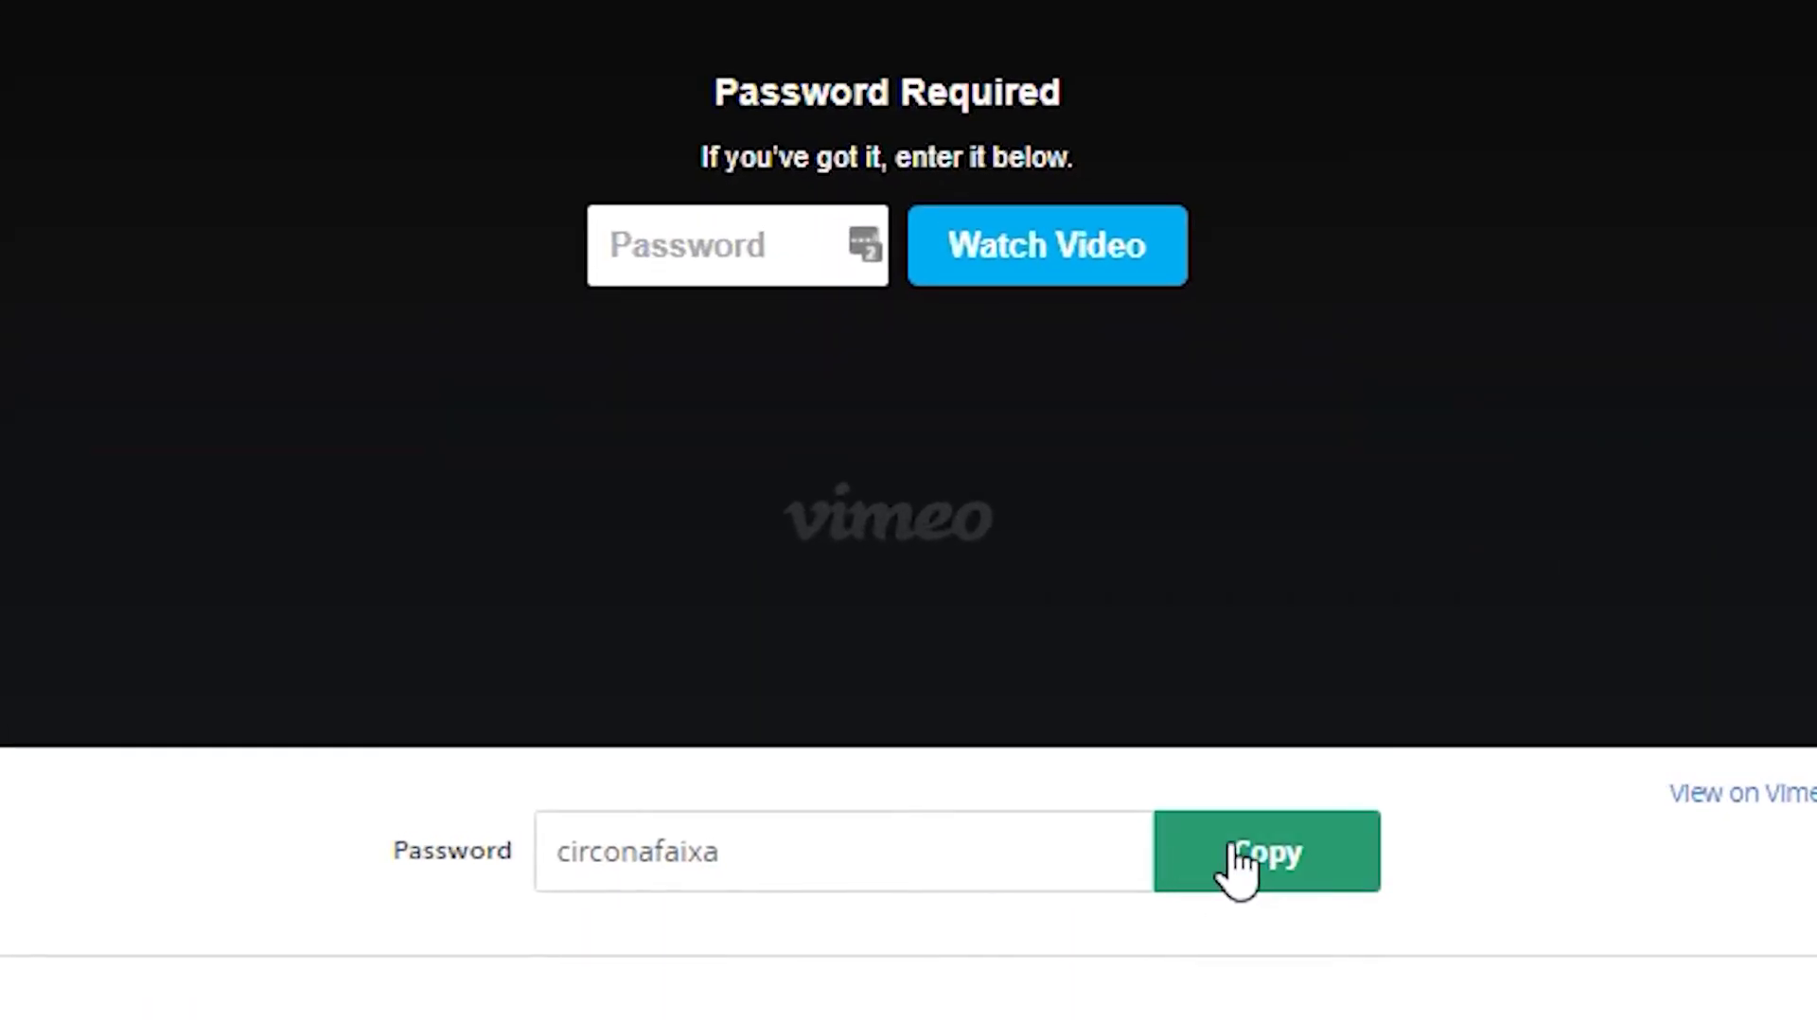
click(1230, 856)
right_click(740, 244)
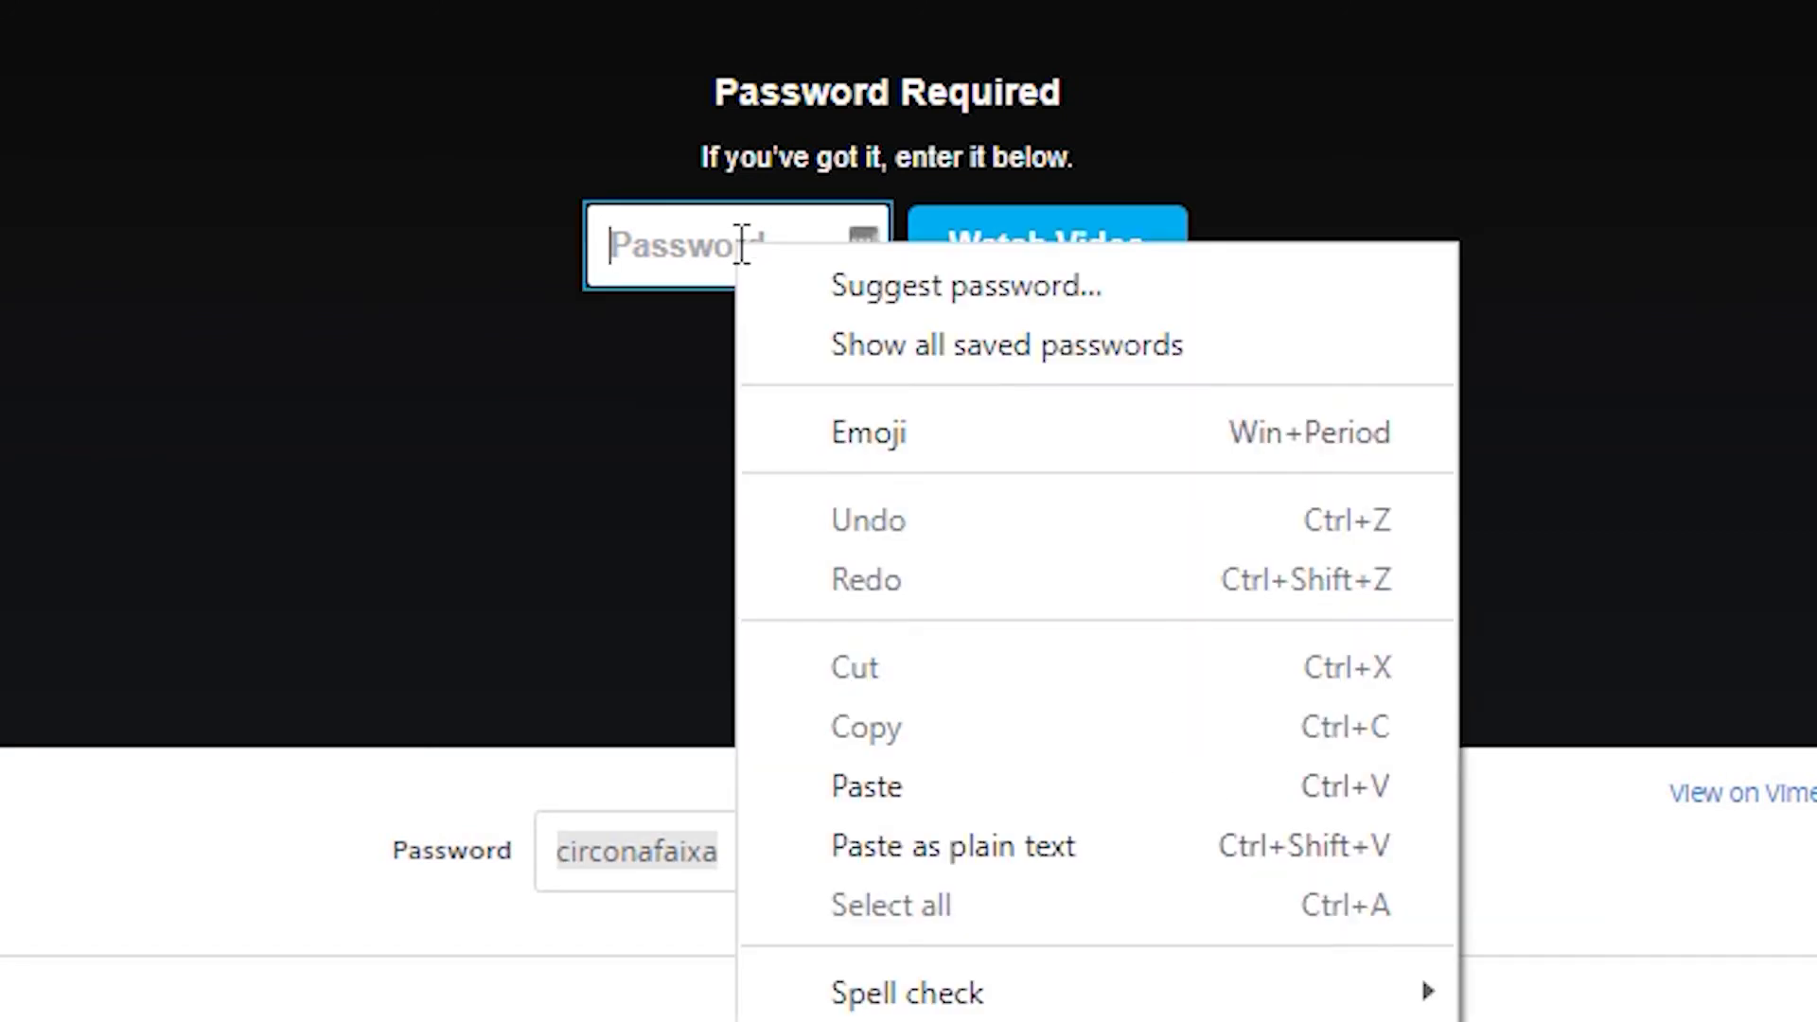
click(910, 780)
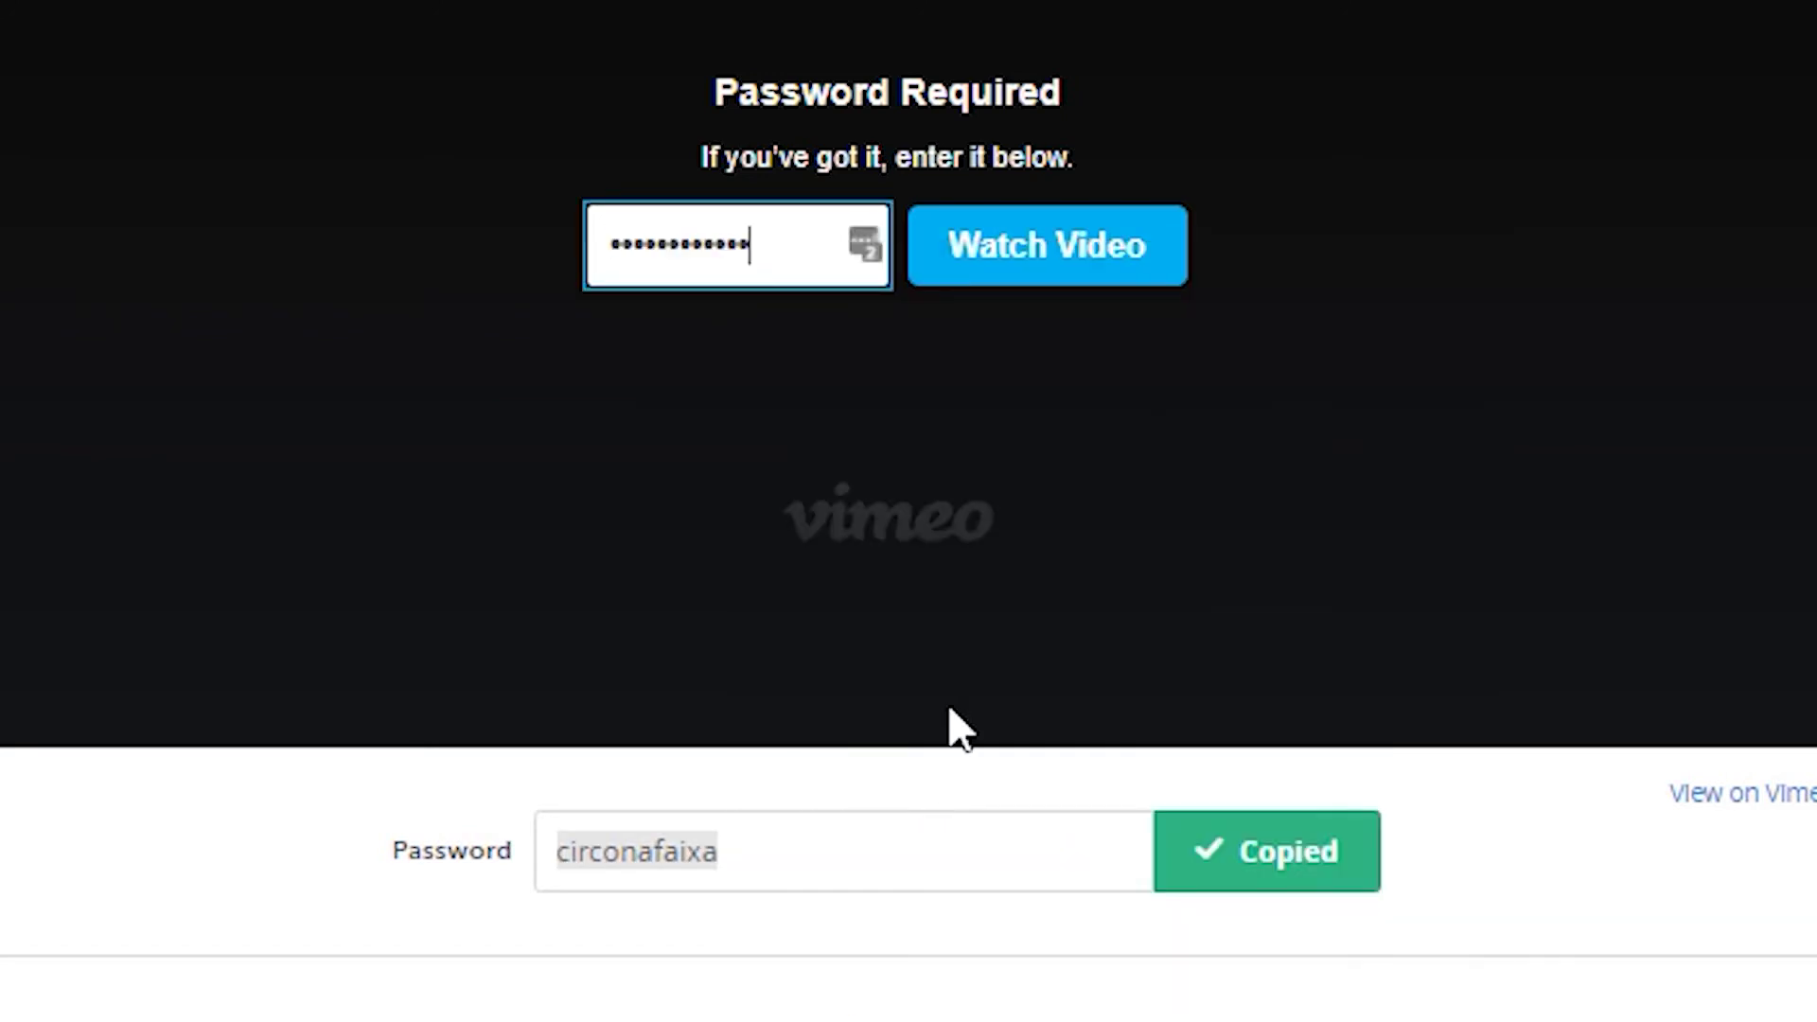
click(1037, 268)
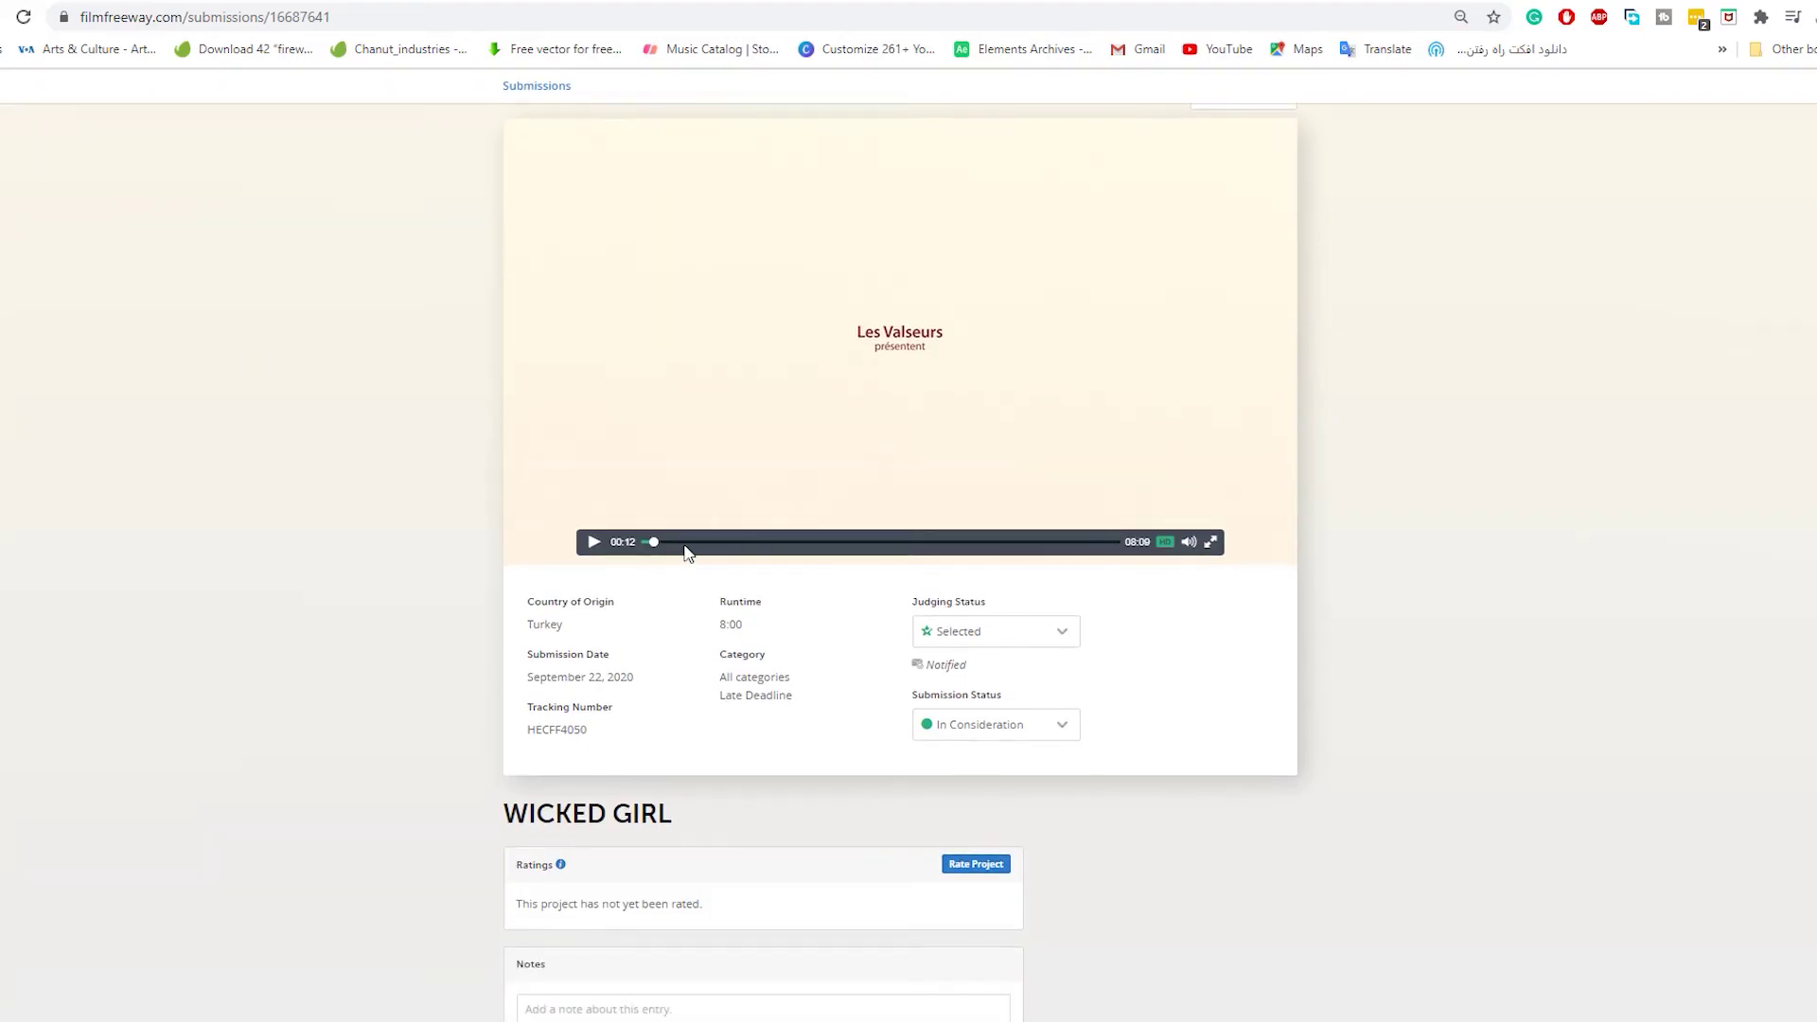
- Open WICKED GIRL's rating form and give first scores of 9, 7, 9, 7, 6, 8, 8
scroll(713, 579, down, 3)
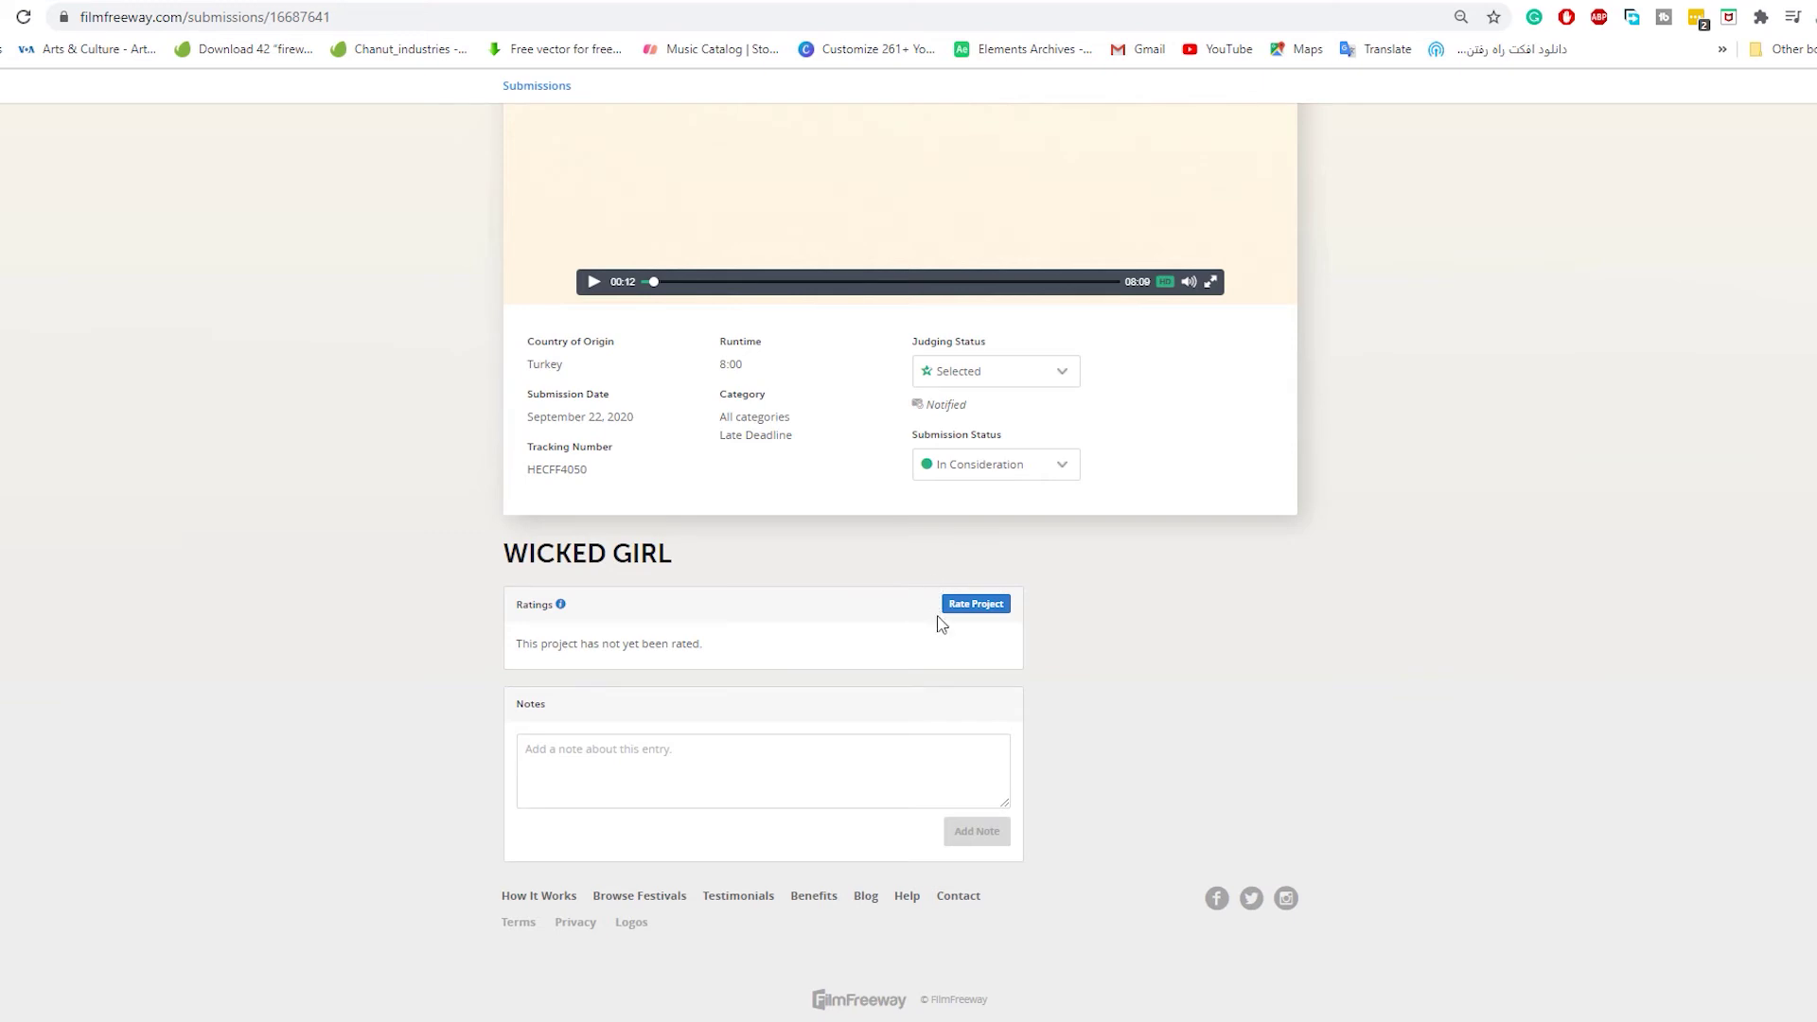
click(982, 622)
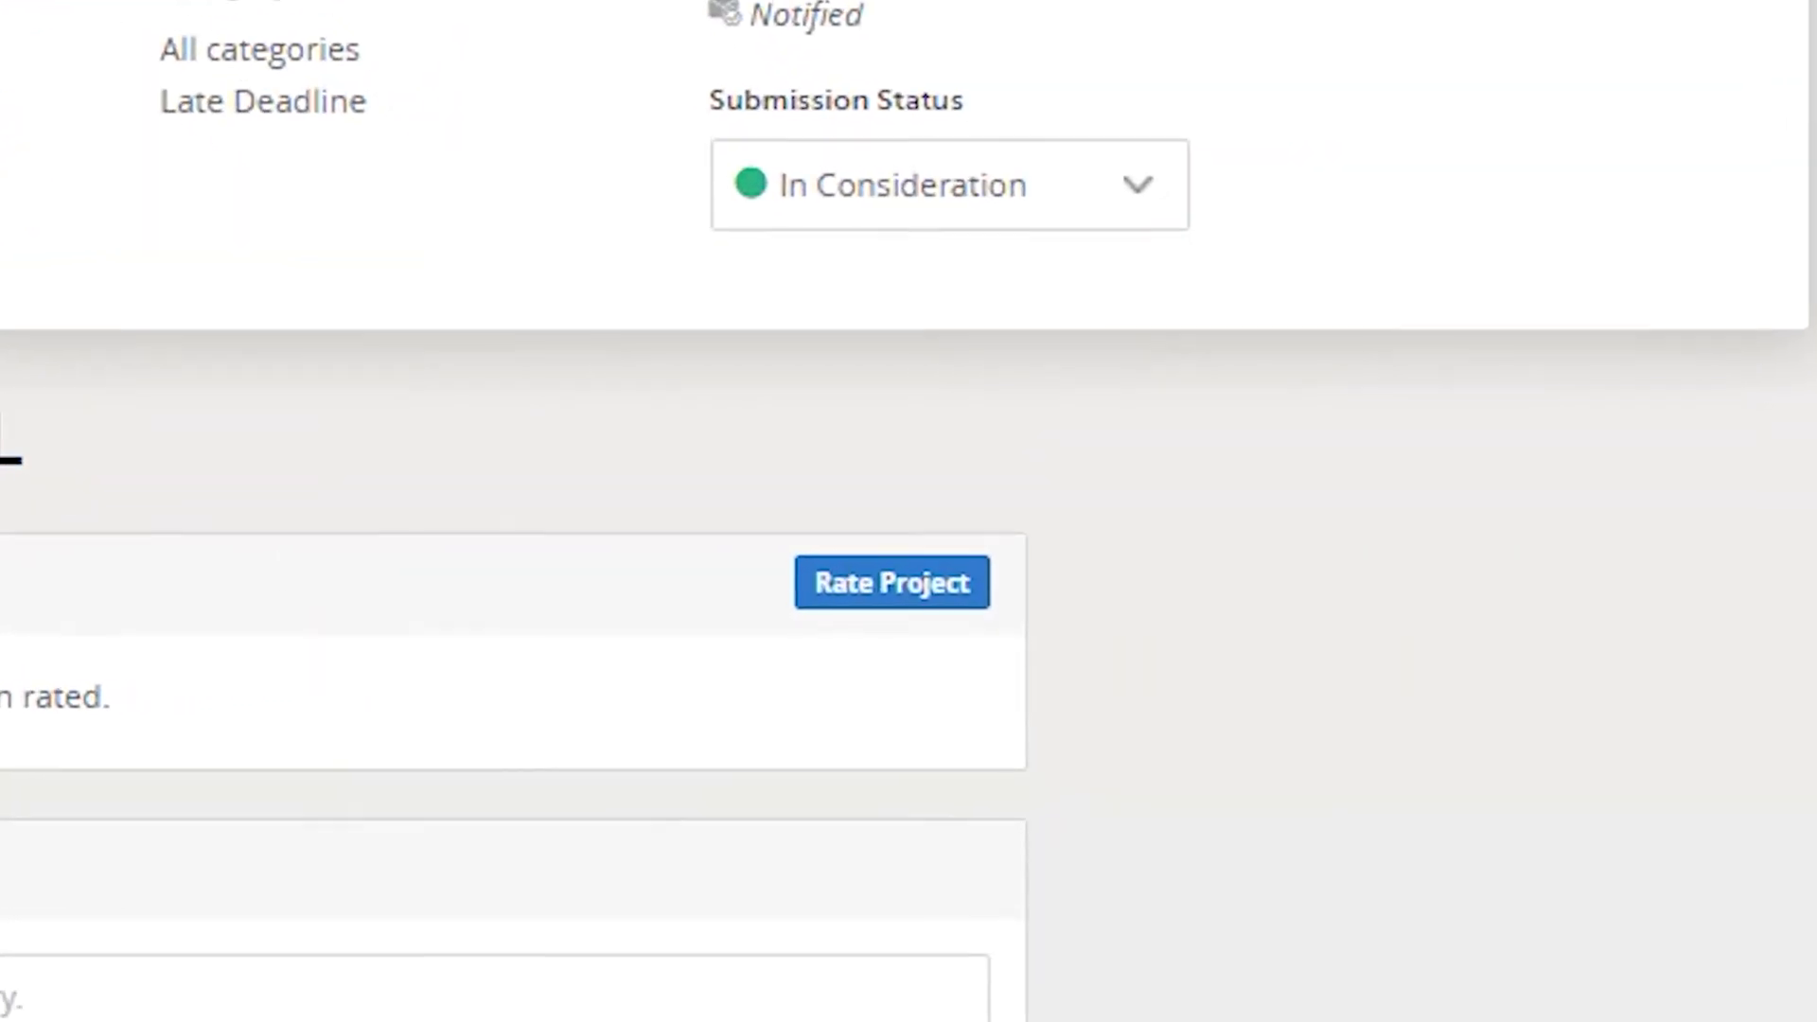
click(906, 599)
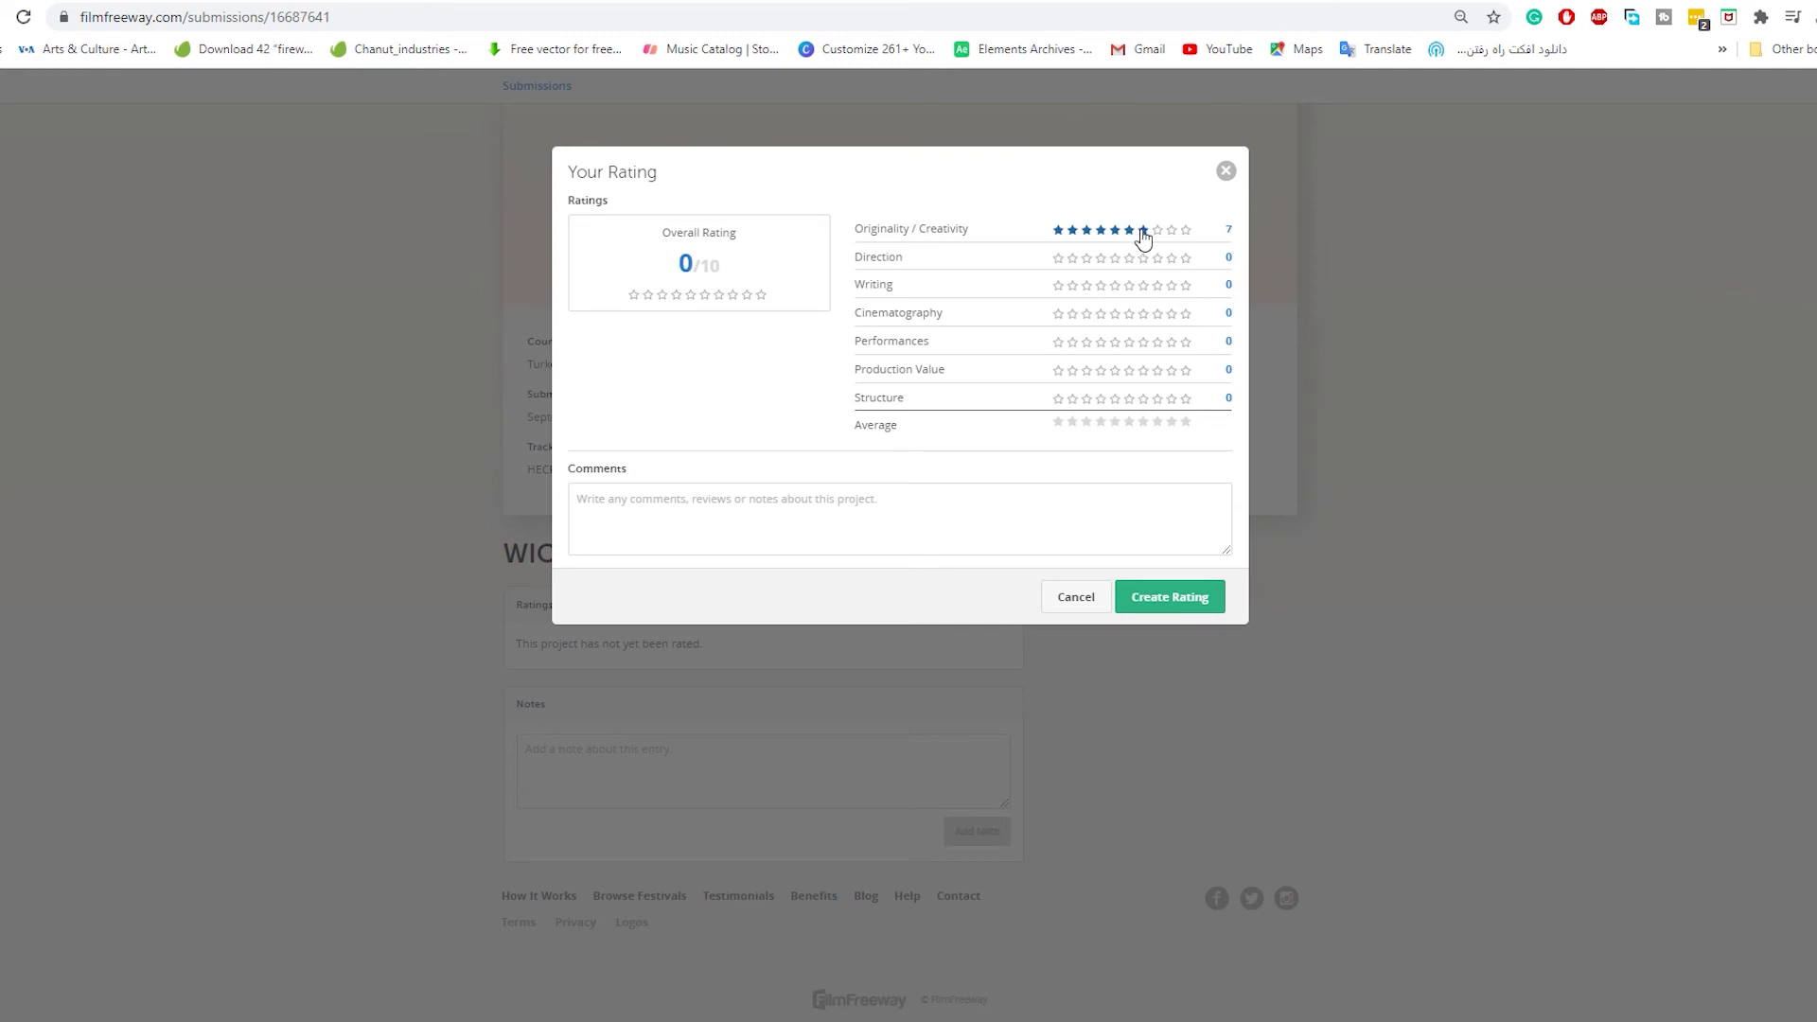
click(1172, 230)
click(1143, 257)
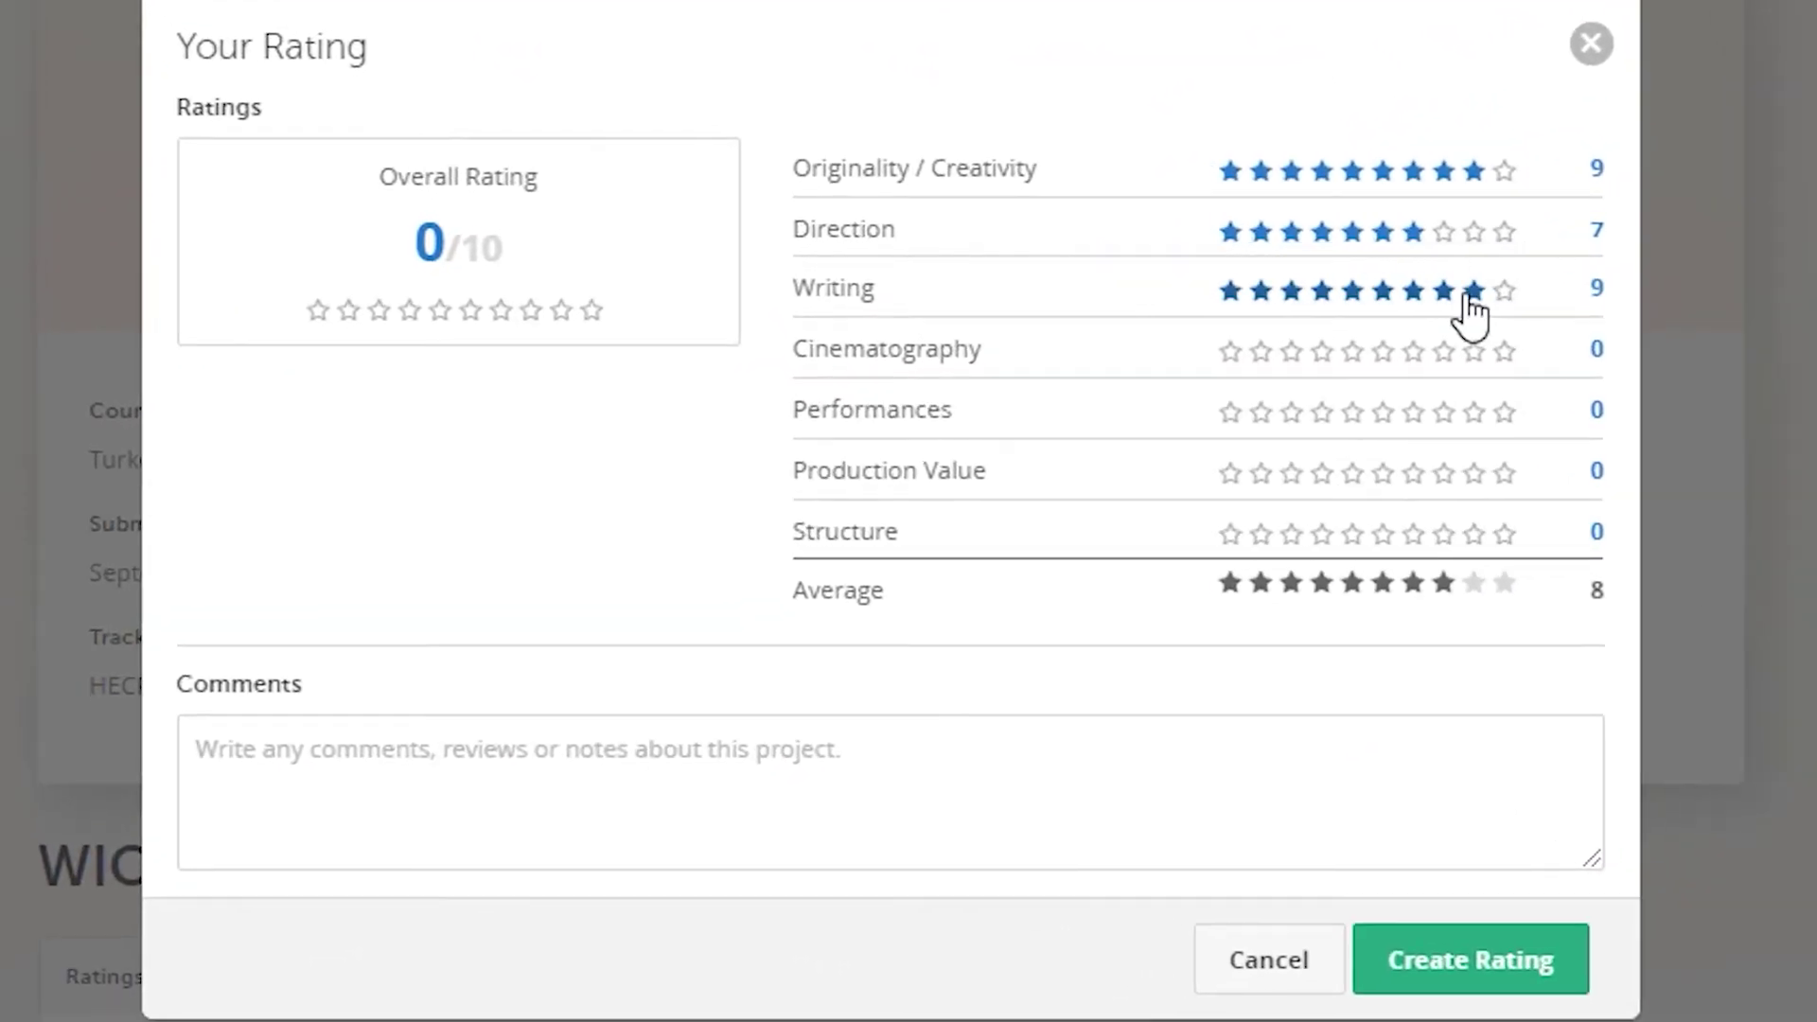
click(1472, 292)
click(1412, 351)
click(1383, 413)
click(1442, 473)
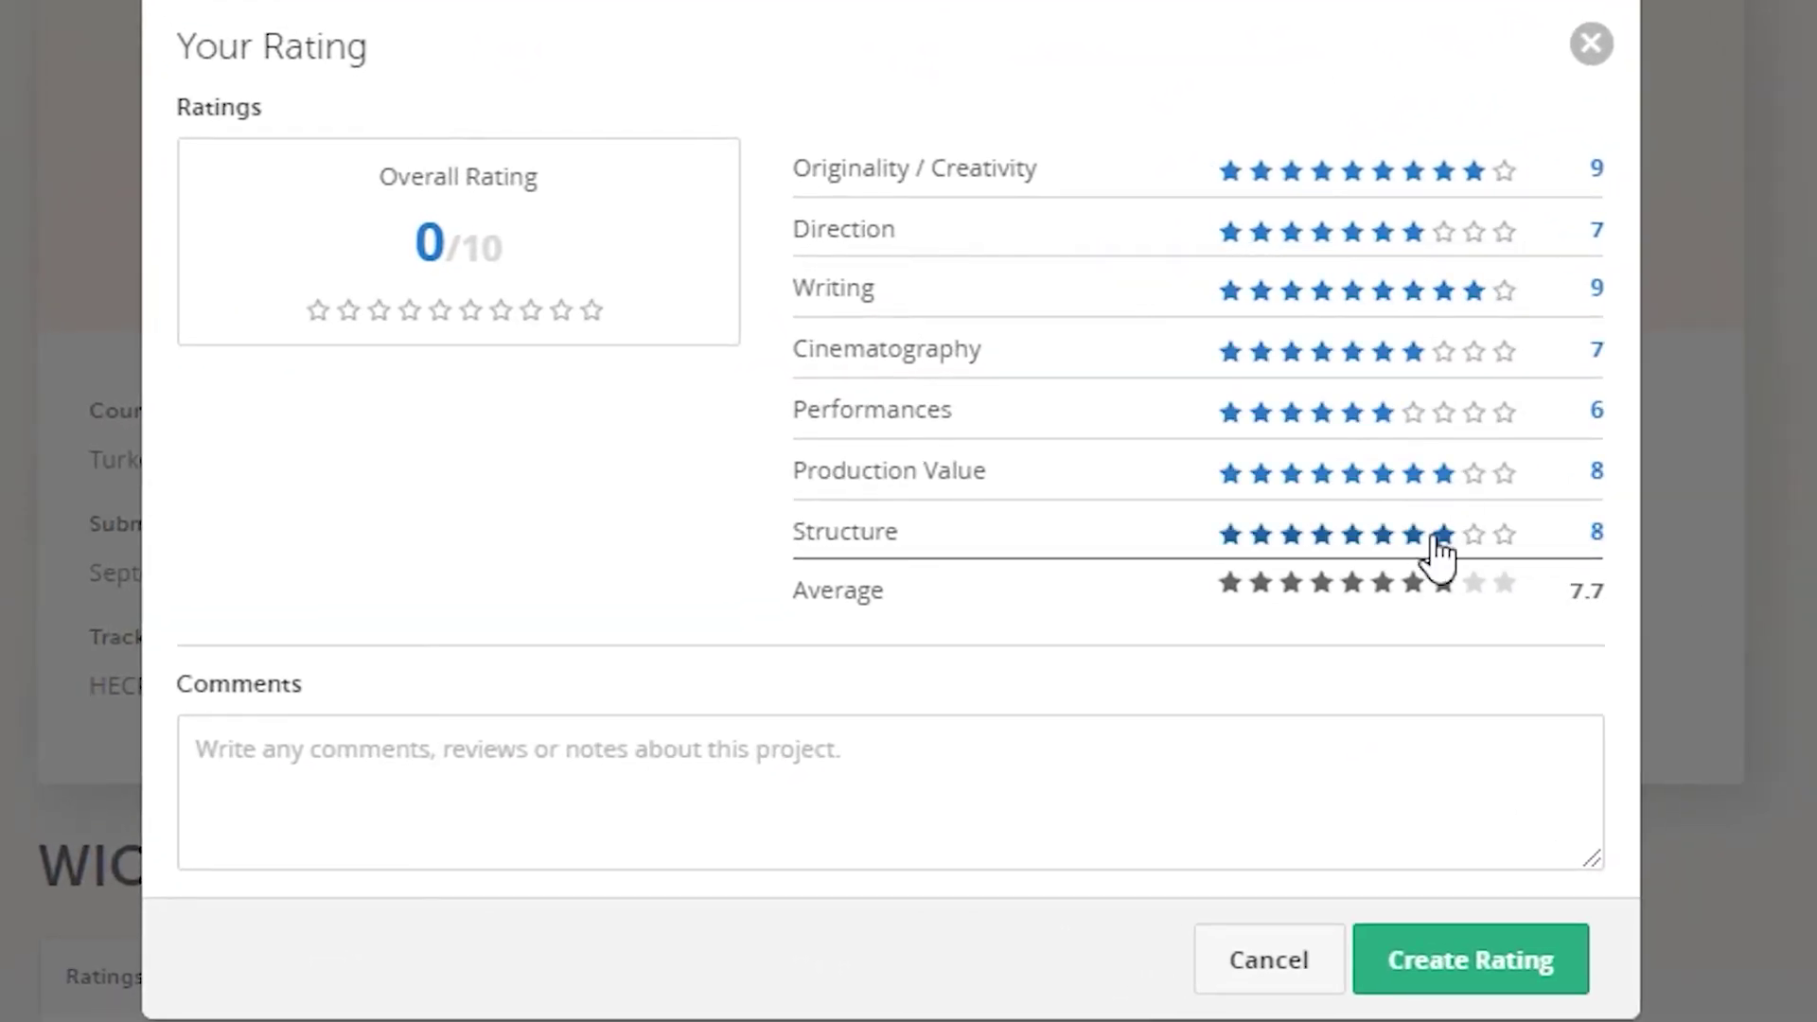
click(1443, 535)
- Adjust scores to 5, 8, 9, 8, 7, 8, 6 for a 7.3 average and comment 'Good Job!'
click(1383, 535)
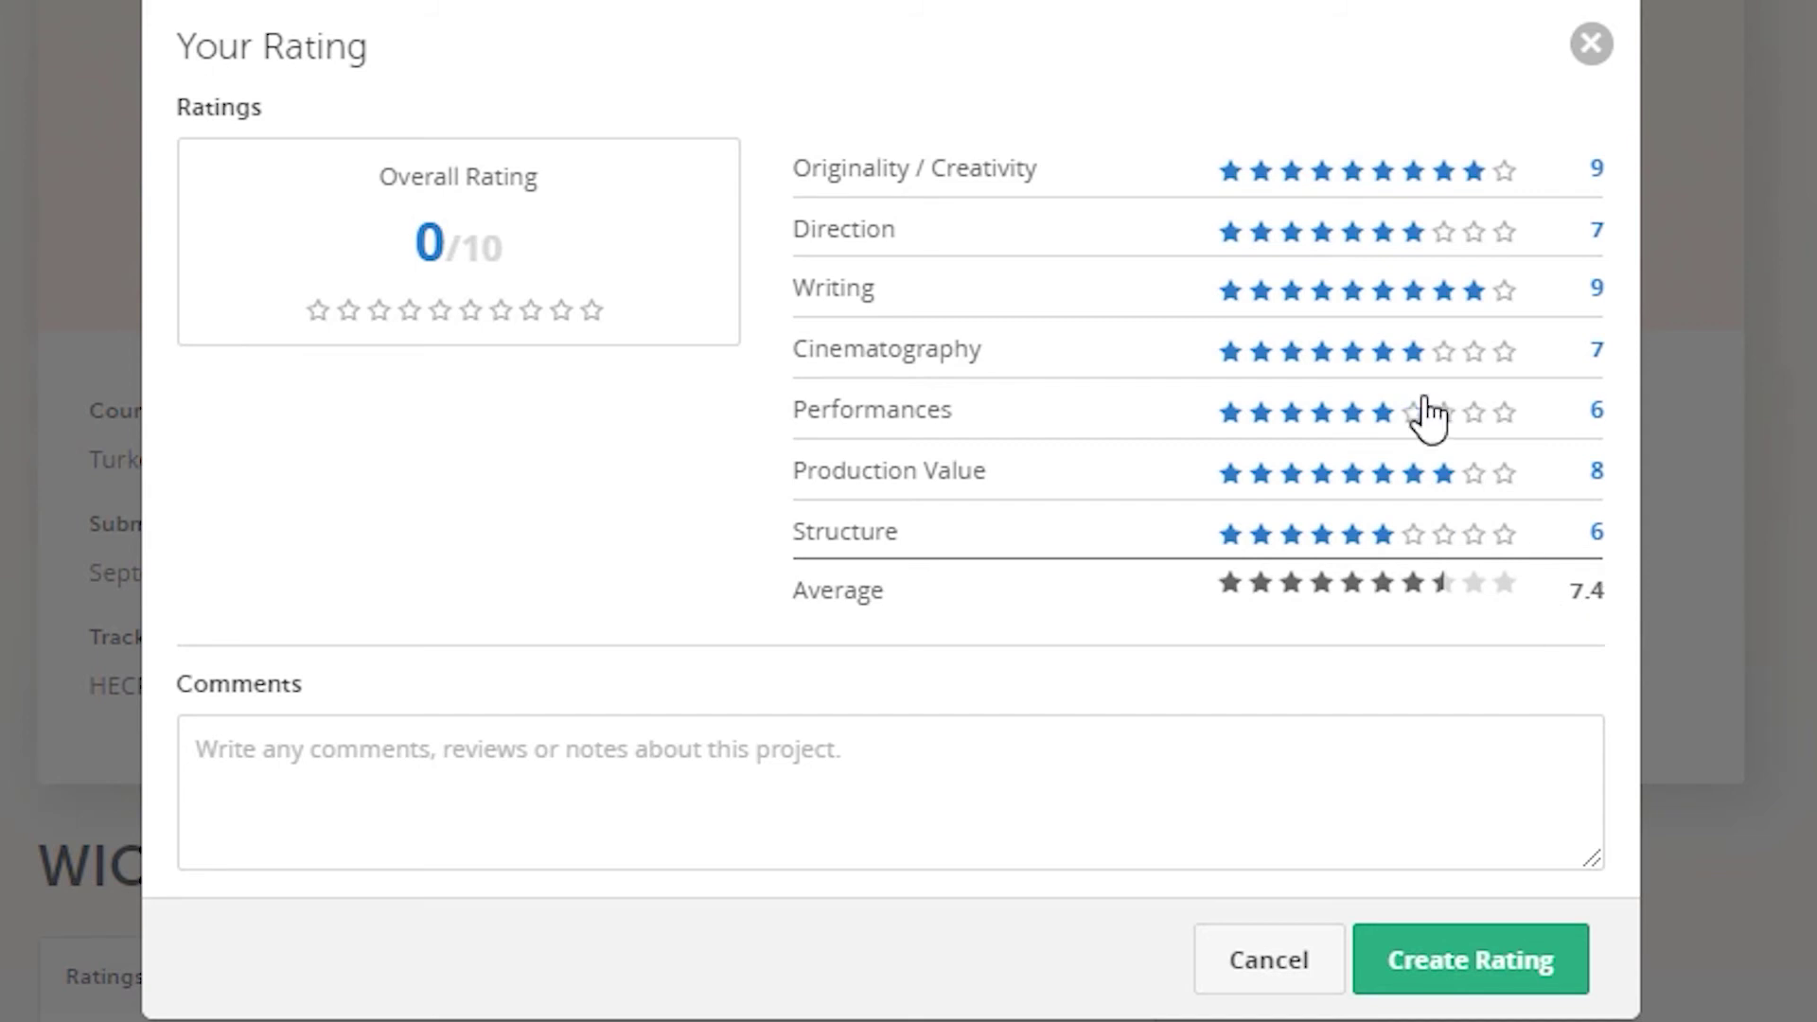
click(1443, 413)
click(1443, 351)
click(1443, 231)
click(1352, 172)
click(1413, 413)
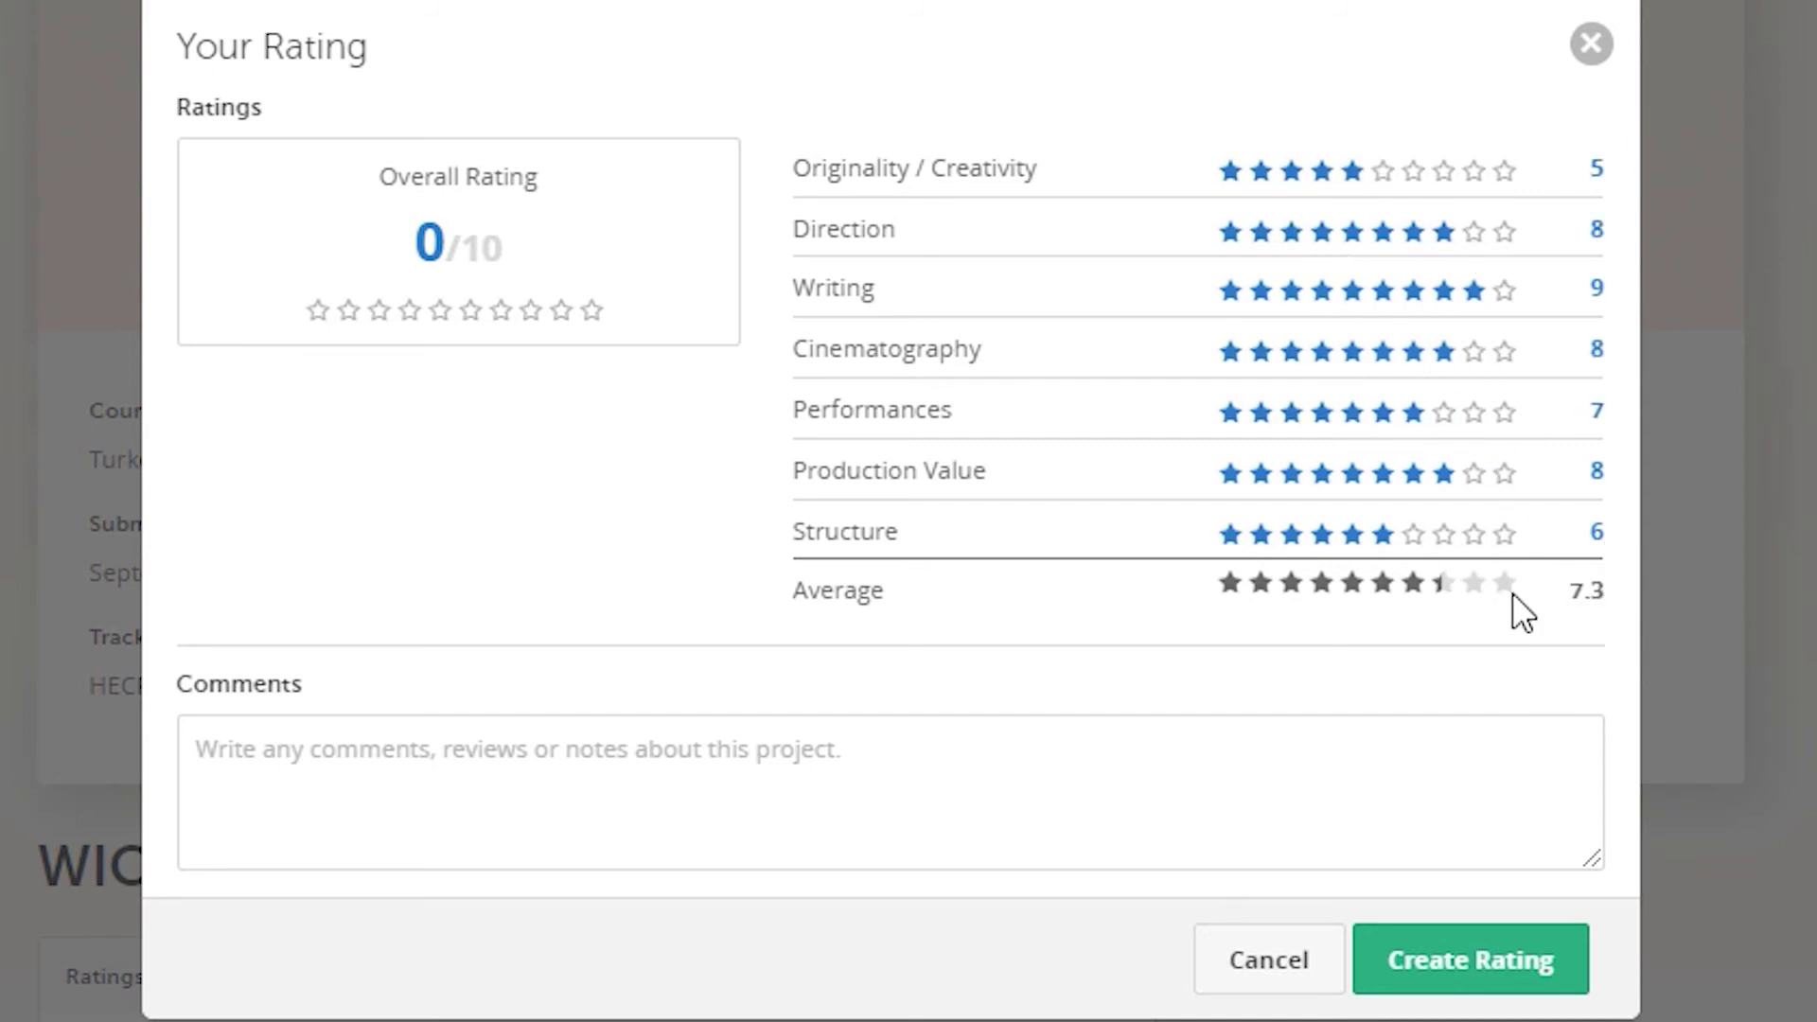
click(502, 754)
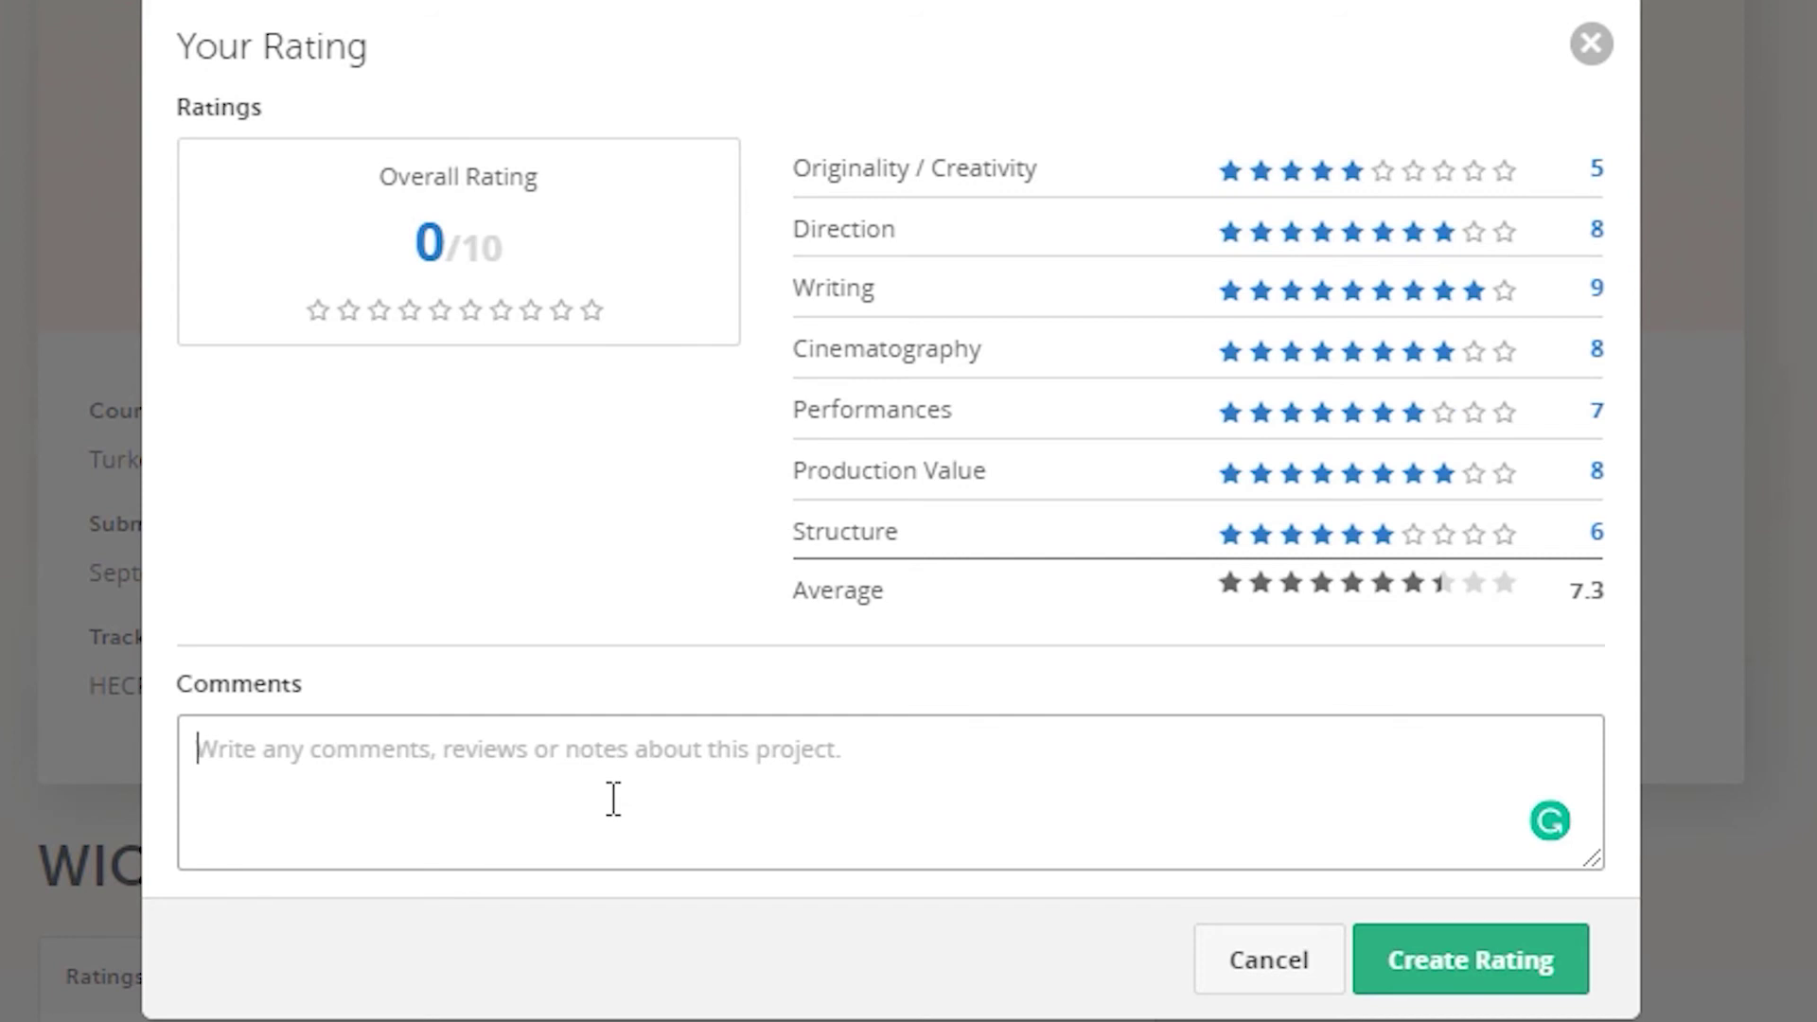
text(Good)
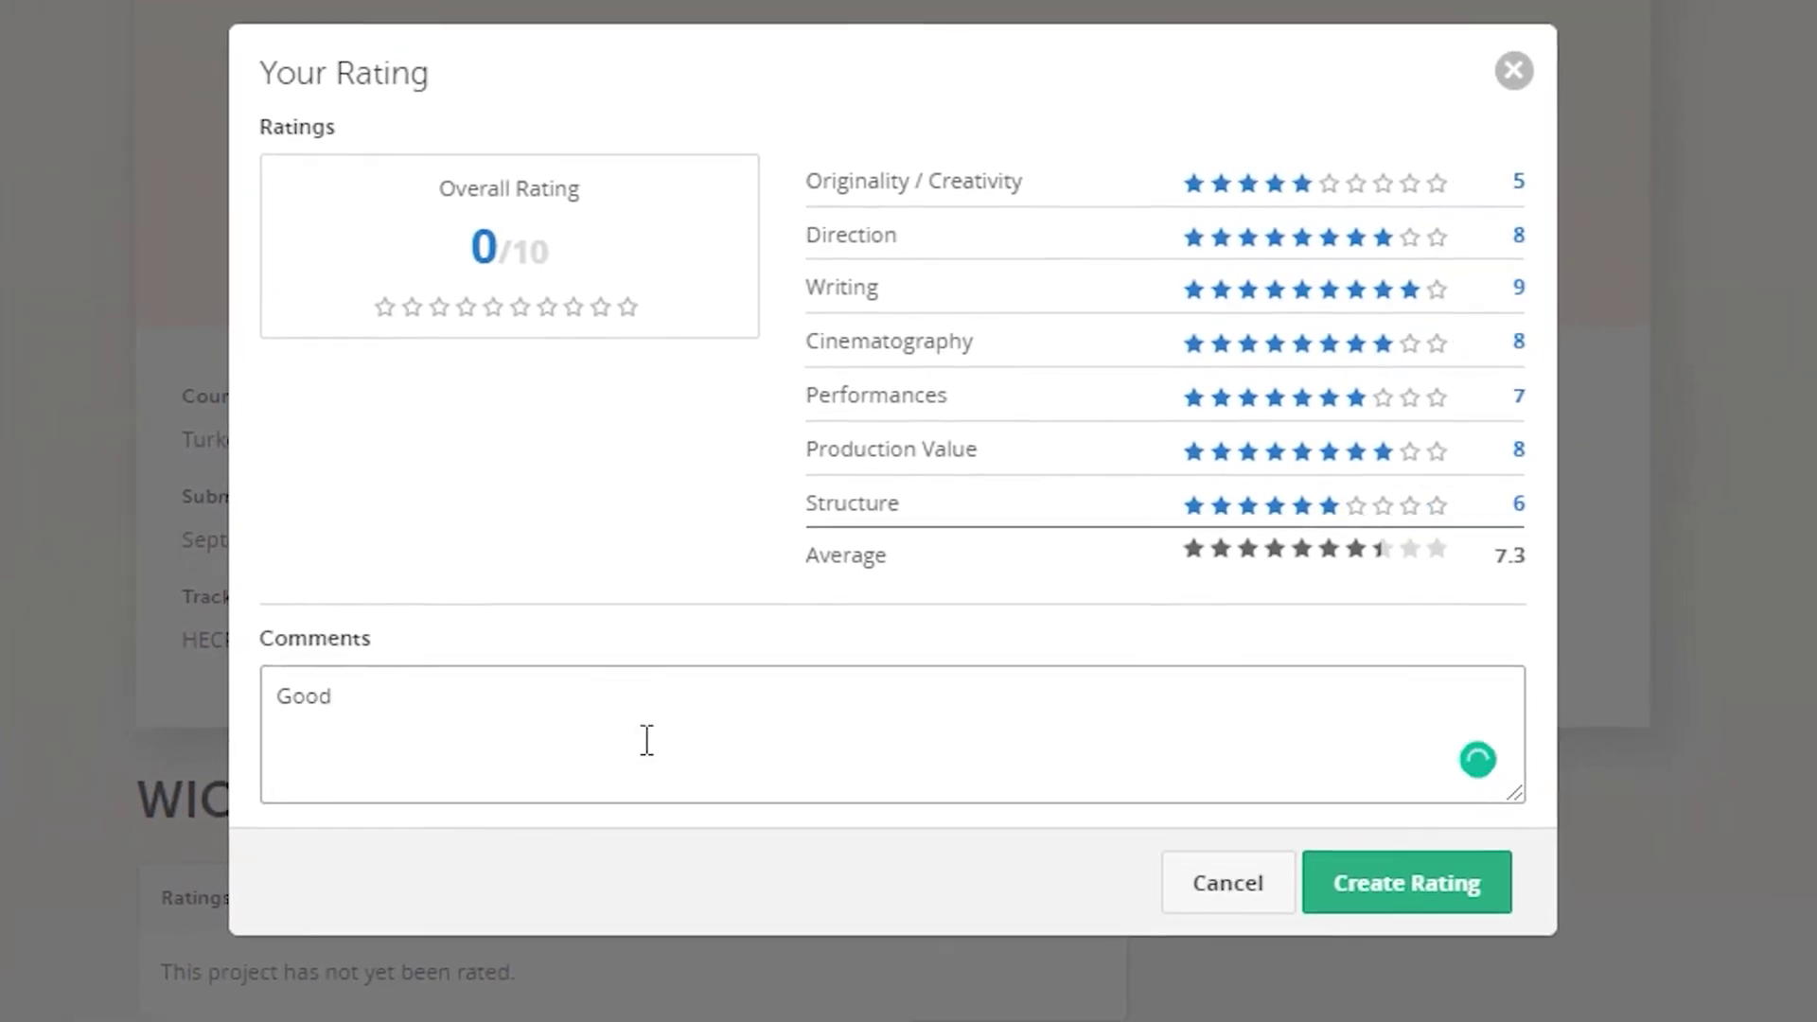
text( Job!)
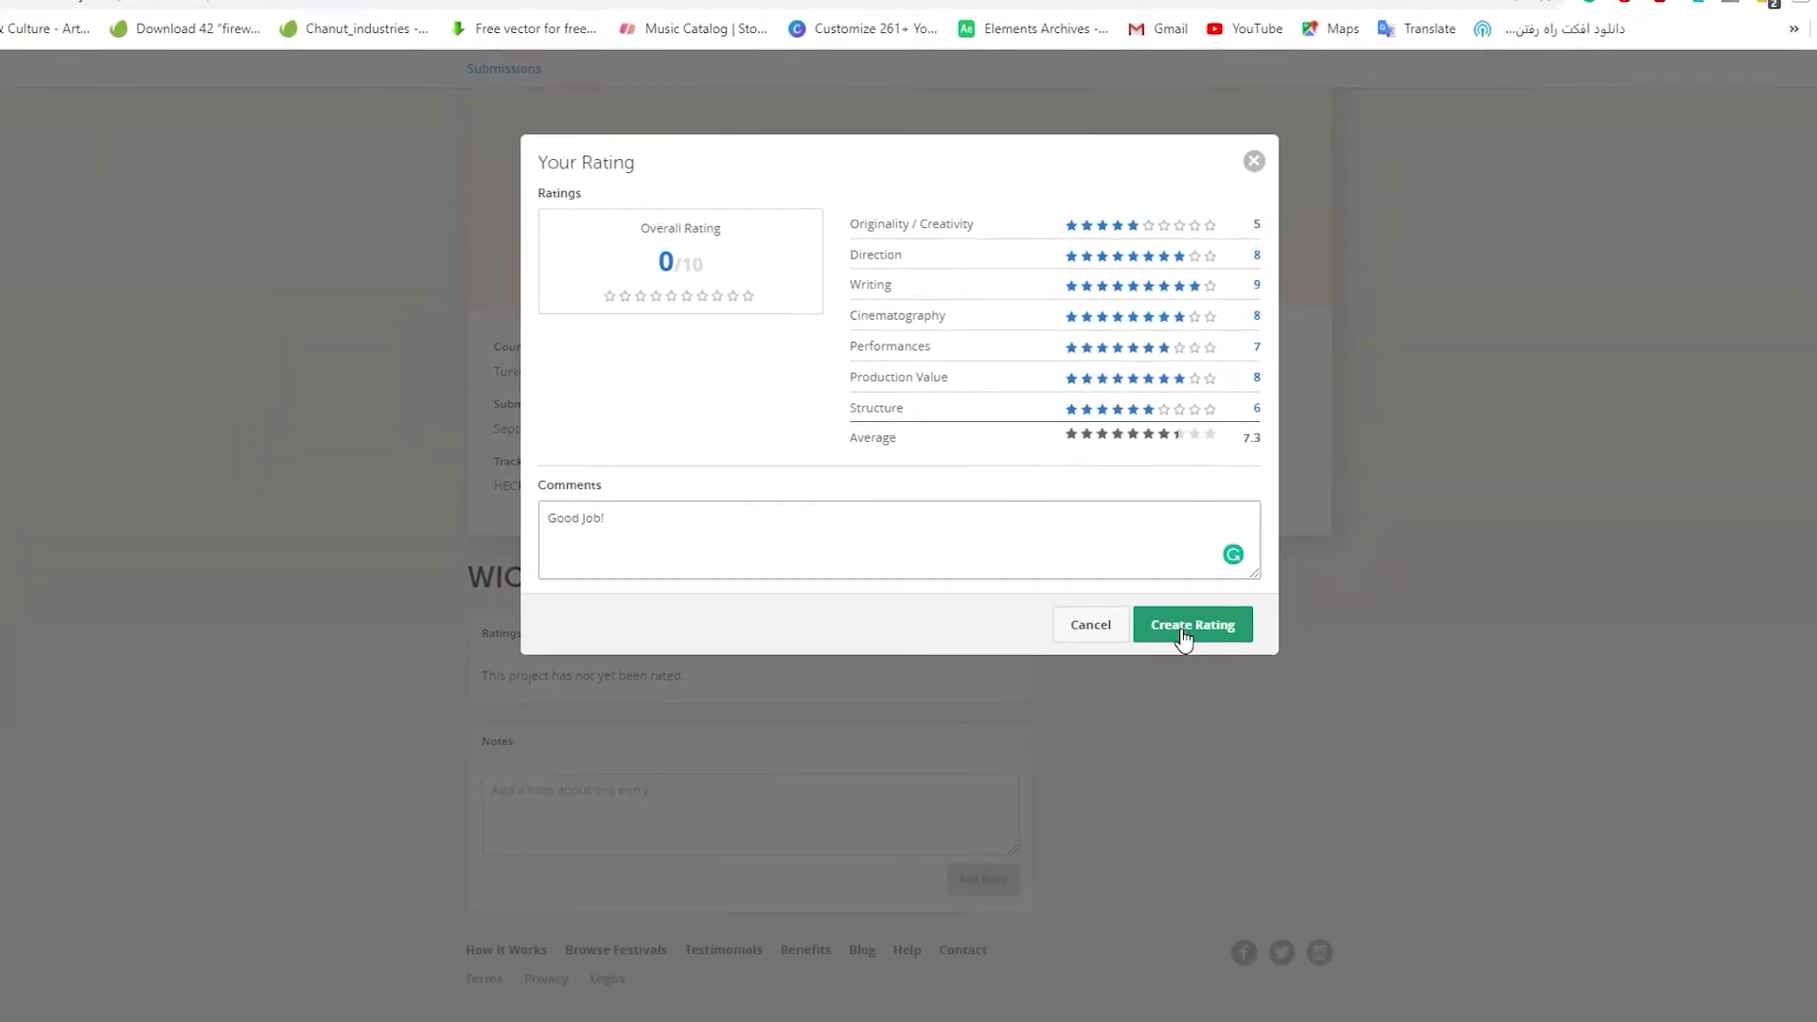
- Create the 7.3 rating for WICKED GIRL and dismiss the saved confirmation
click(1183, 636)
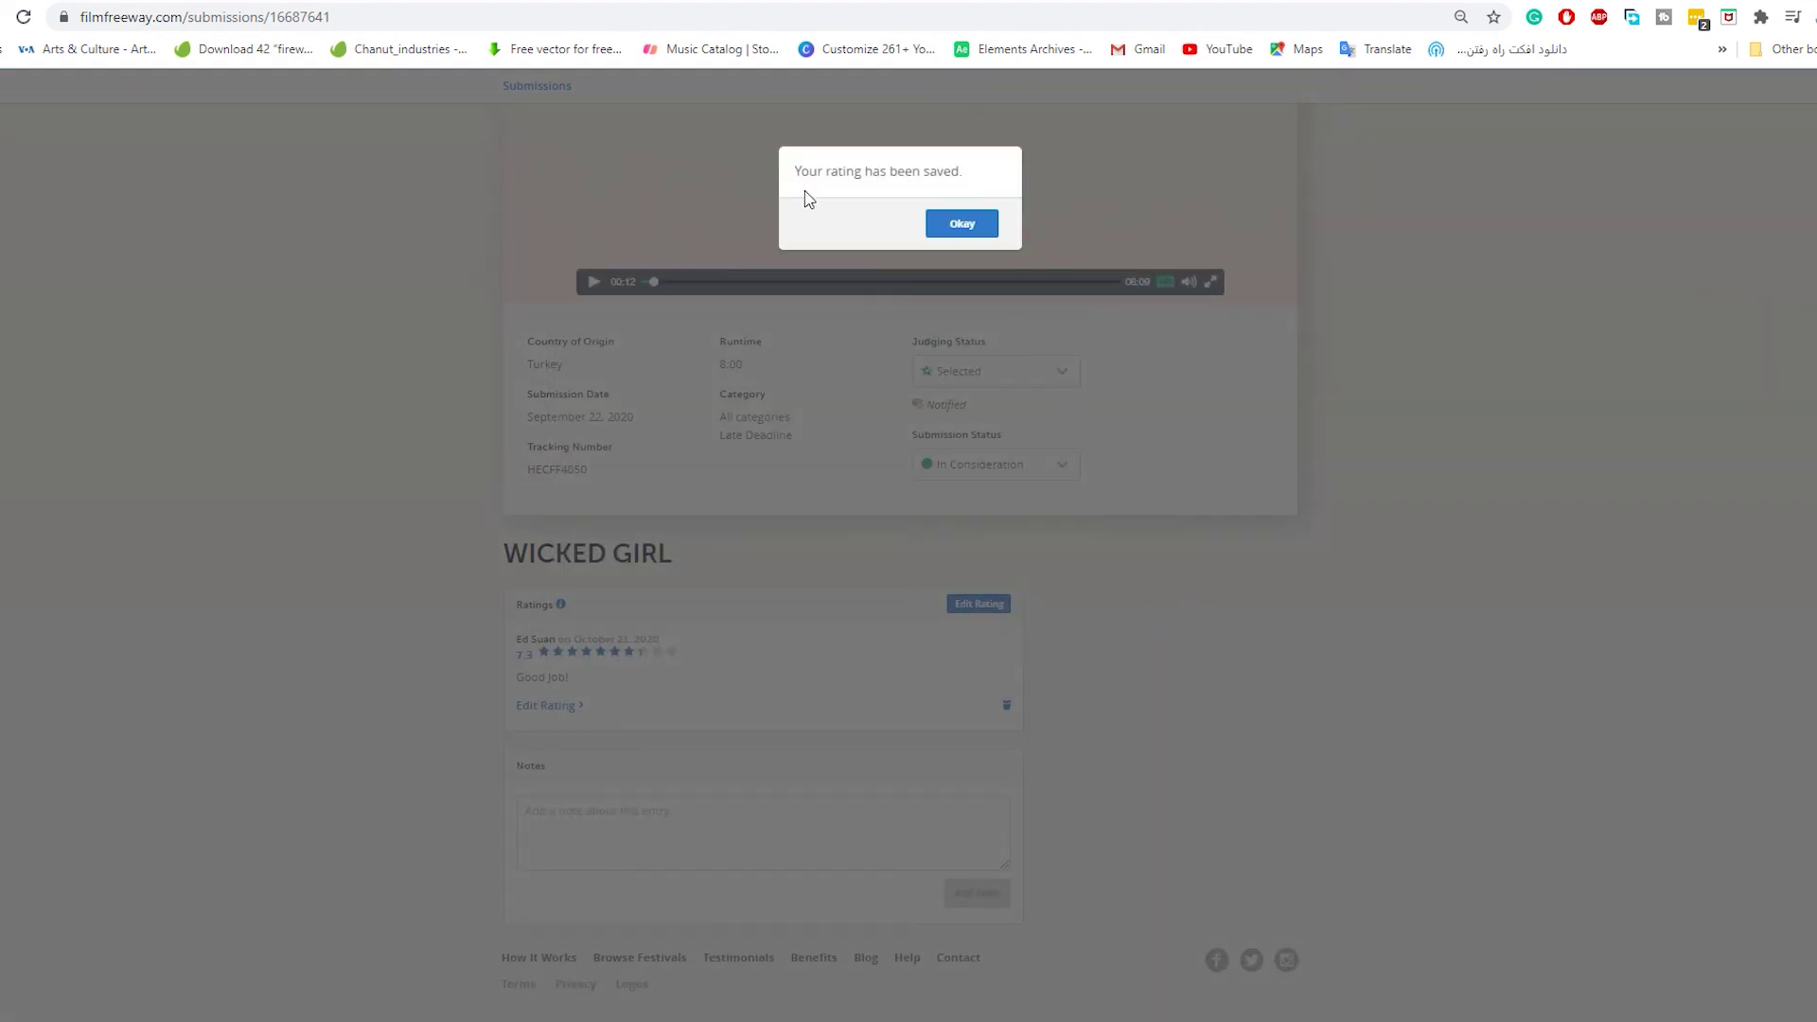
click(962, 224)
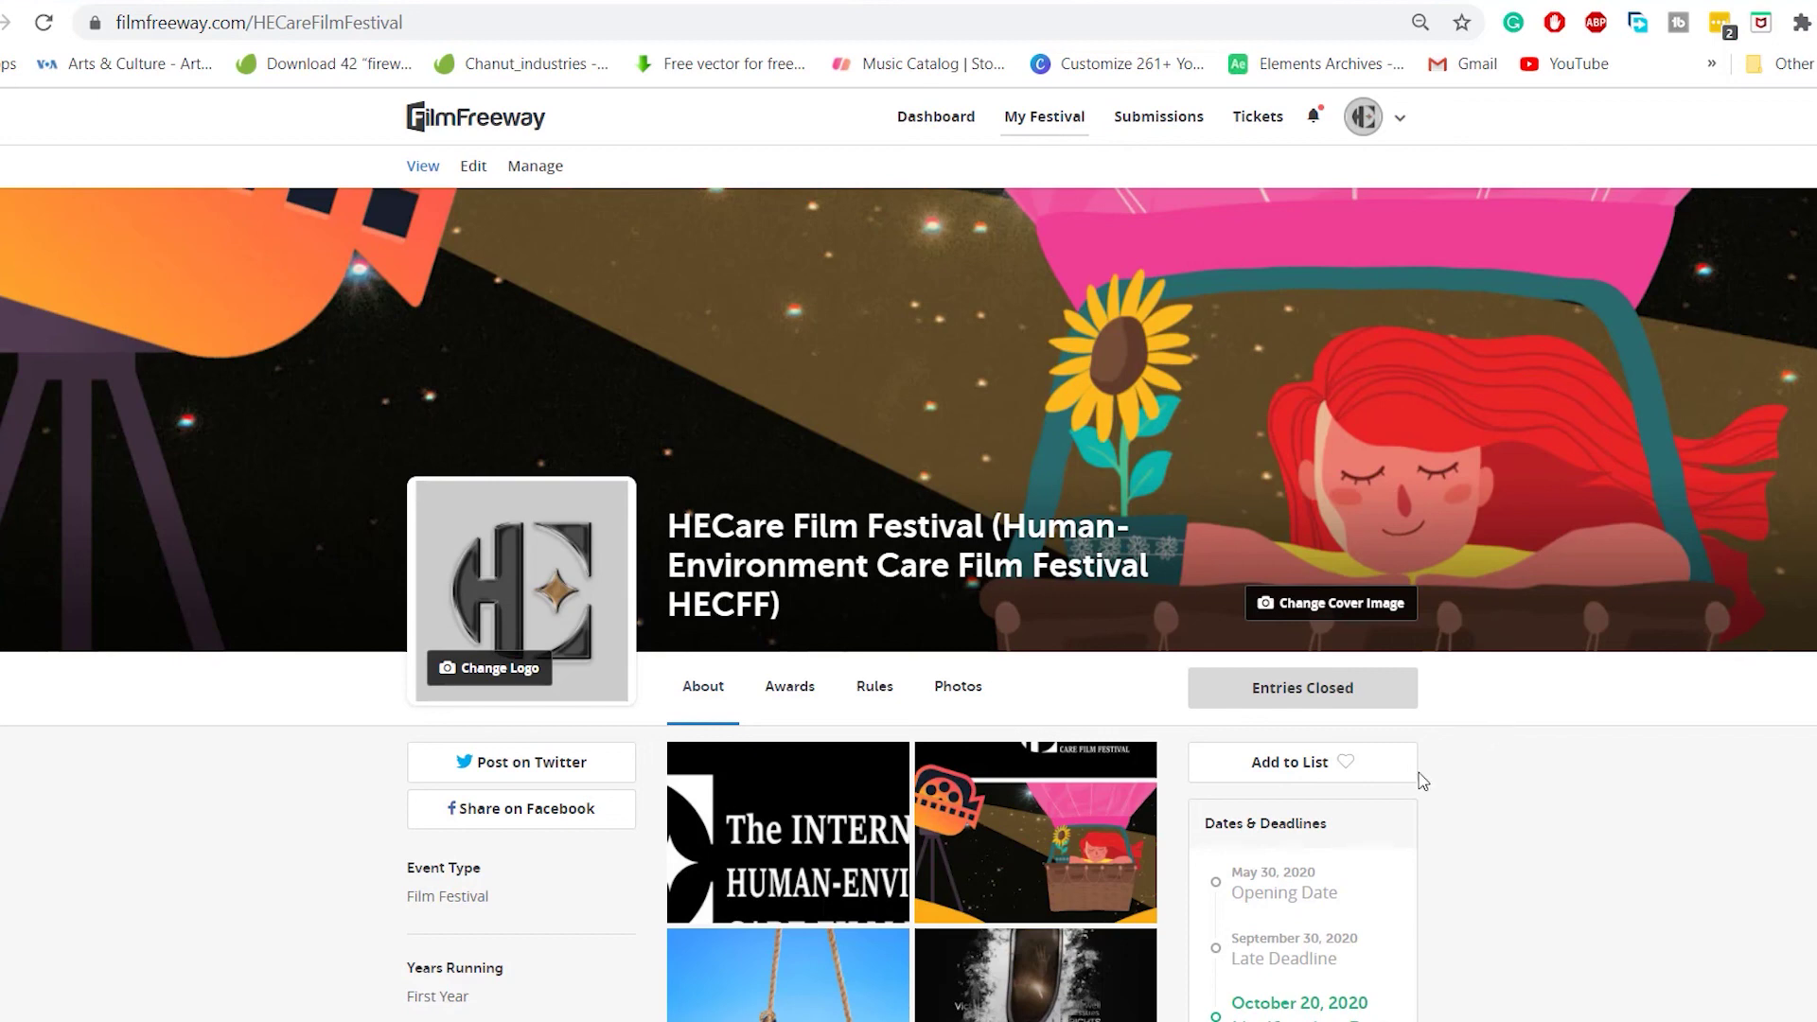
scroll(1439, 776, down, 3)
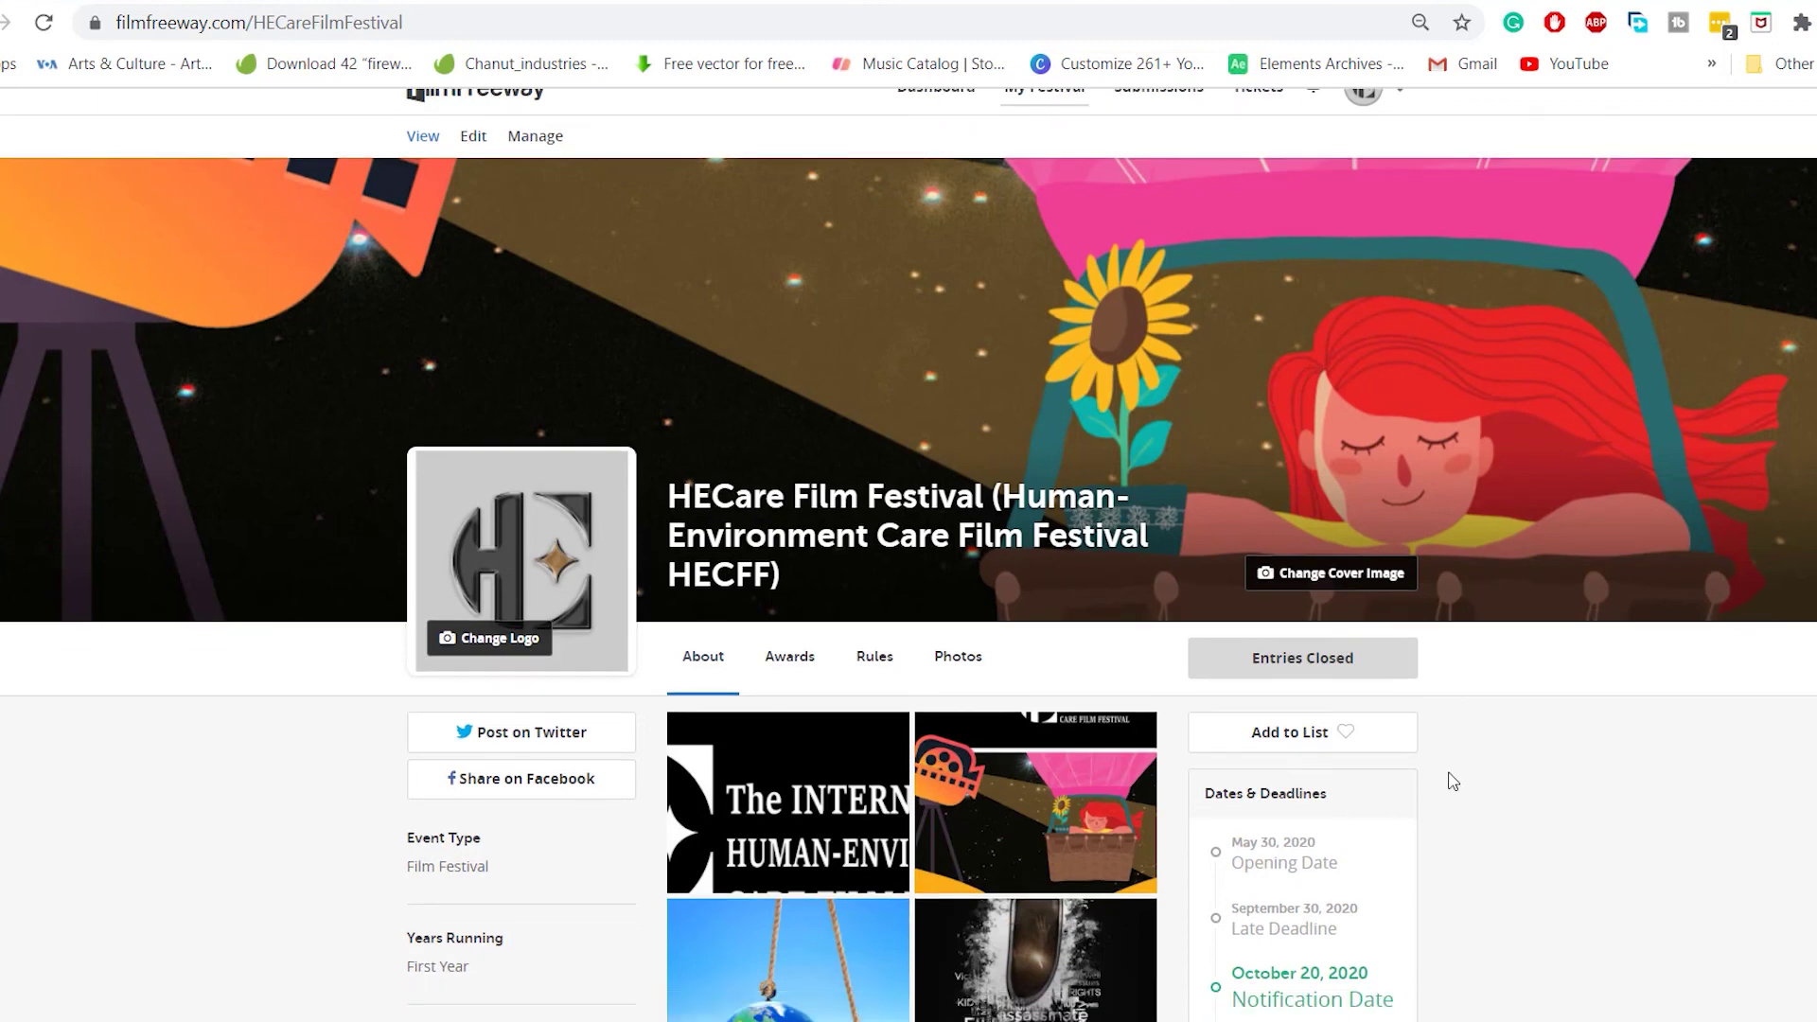